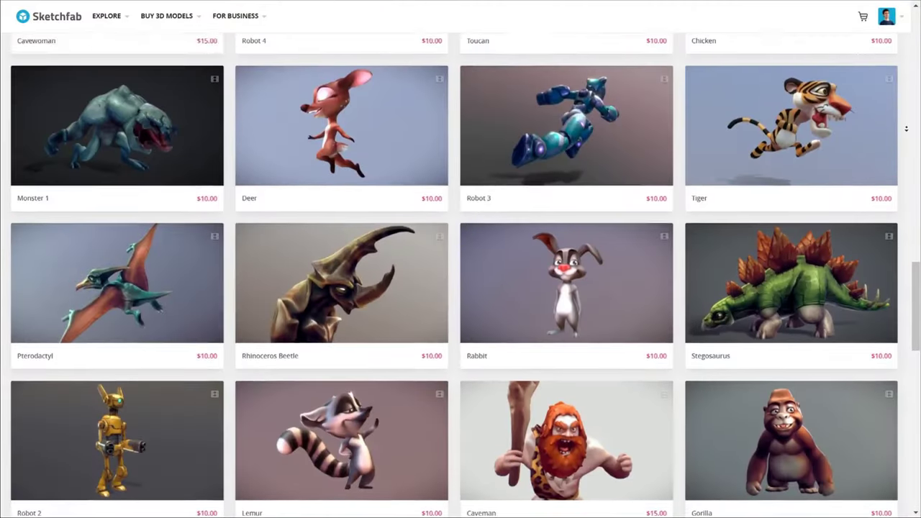
pyautogui.scroll(-3, 906, 128)
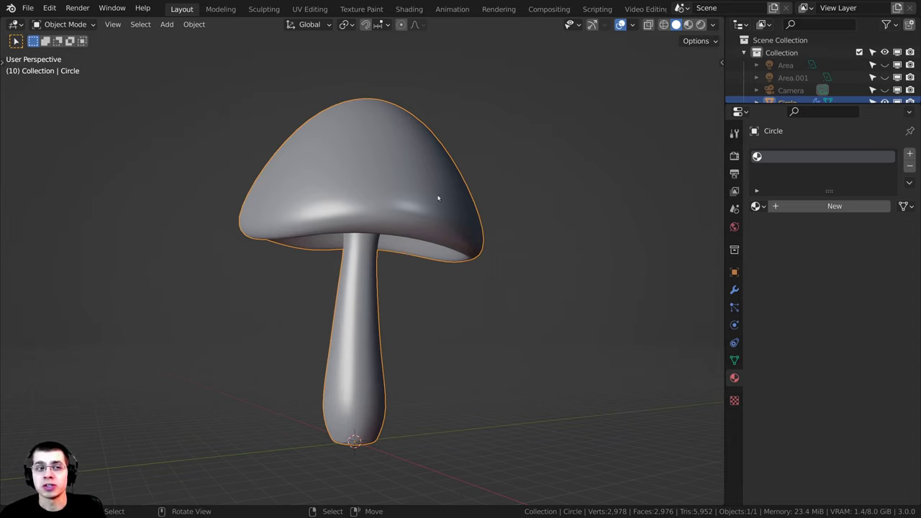
# Step: Switch to the UV Editing workspace and start a new image named Mushroom Color
pyautogui.click(310, 8)
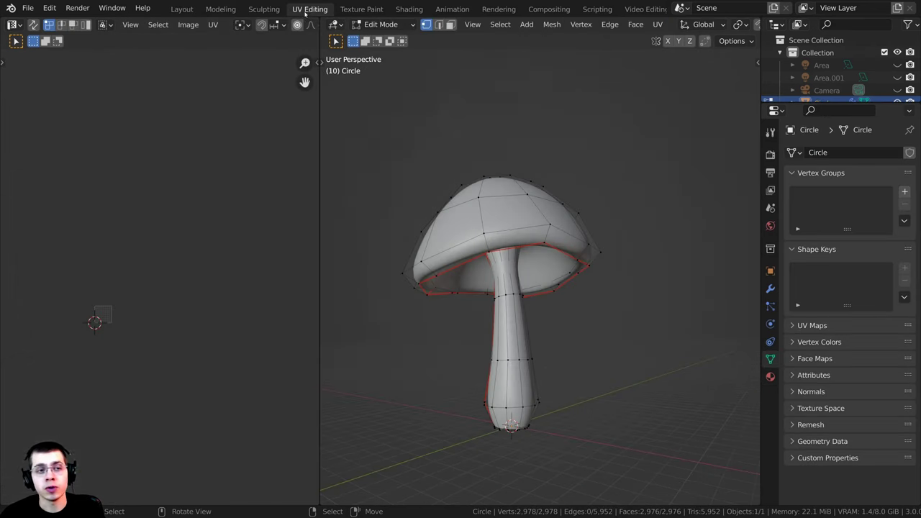
pyautogui.click(152, 24)
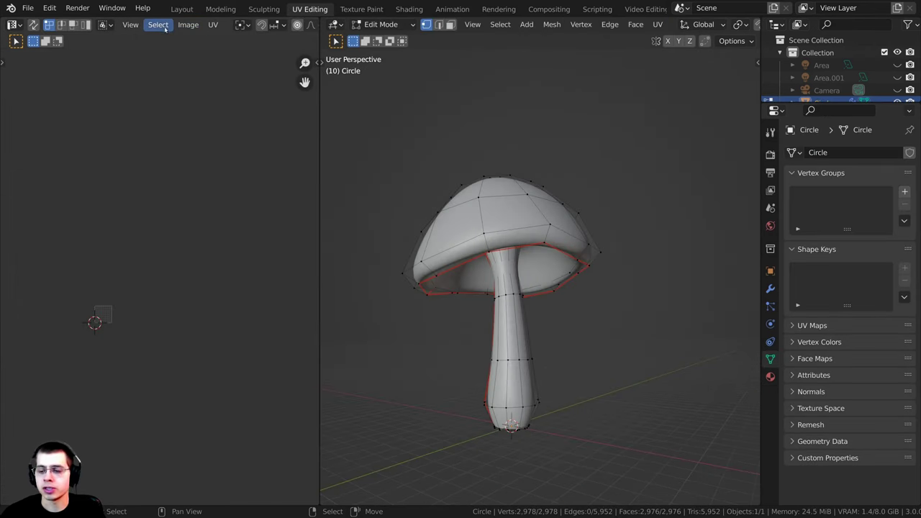
pyautogui.scroll(-4, 165, 28)
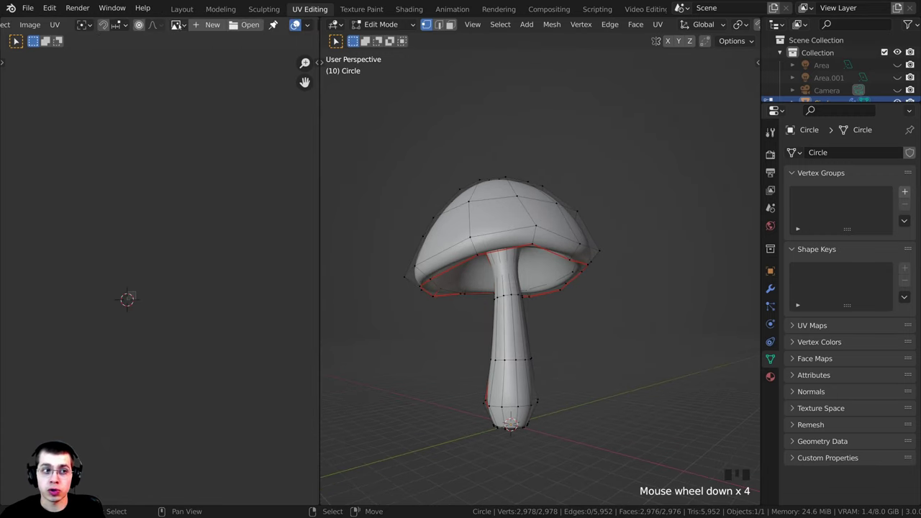
pyautogui.scroll(-4, 165, 25)
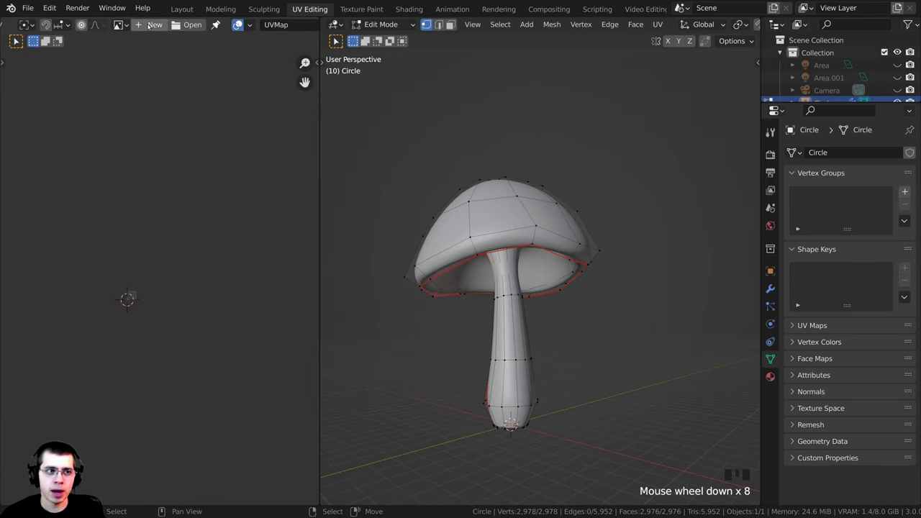
pyautogui.click(151, 26)
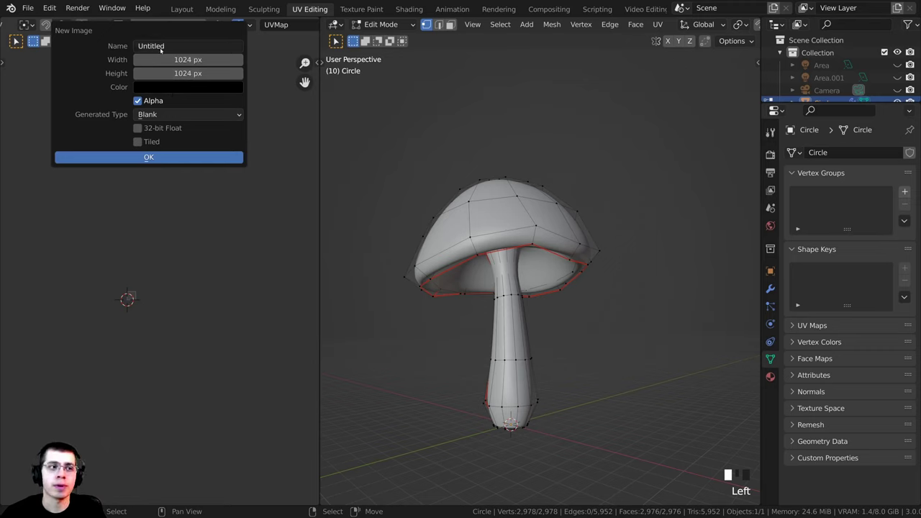
pyautogui.click(190, 45)
pyautogui.write('Mushroom Color')
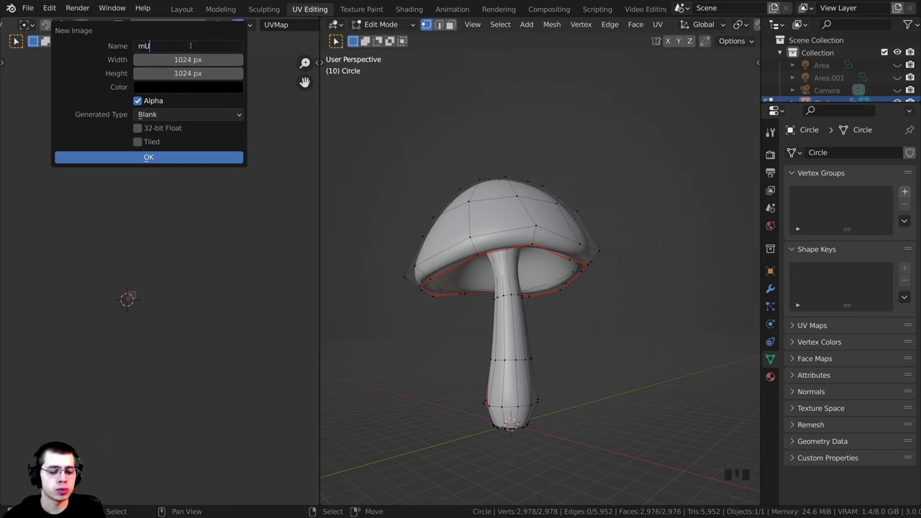
pyautogui.press('Return')
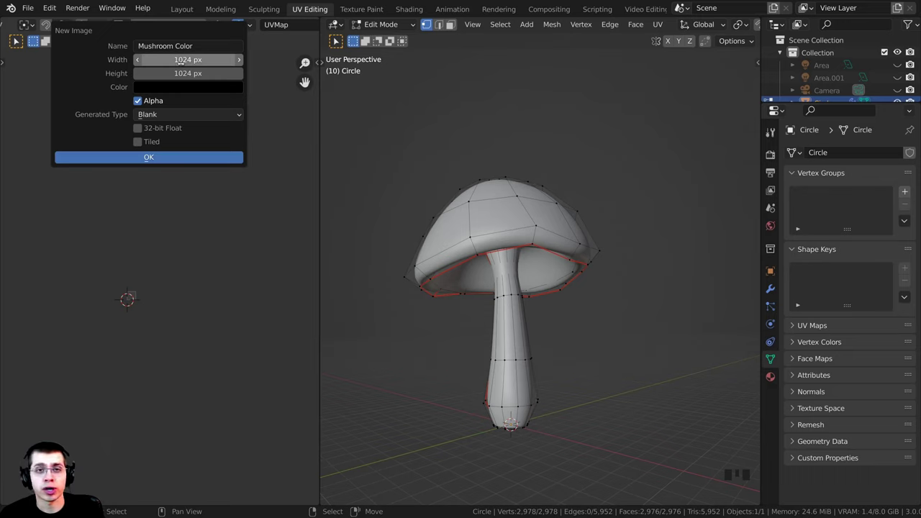
# Step: Set the new image's width and height to 4096 px
pyautogui.click(185, 62)
pyautogui.write('4096')
pyautogui.press('Tab')
pyautogui.write('40')
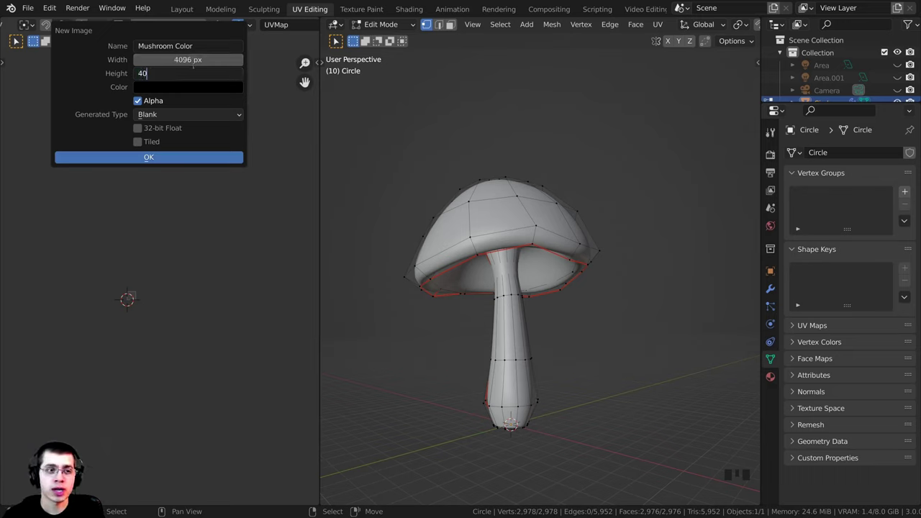
pyautogui.write('96')
pyautogui.press('Return')
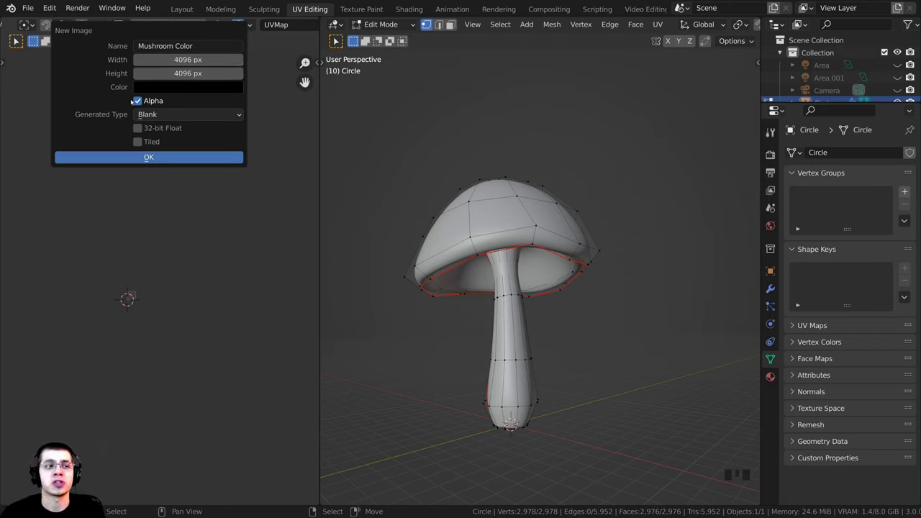
# Step: Give the new image a light orange fill colour and create it
pyautogui.click(180, 88)
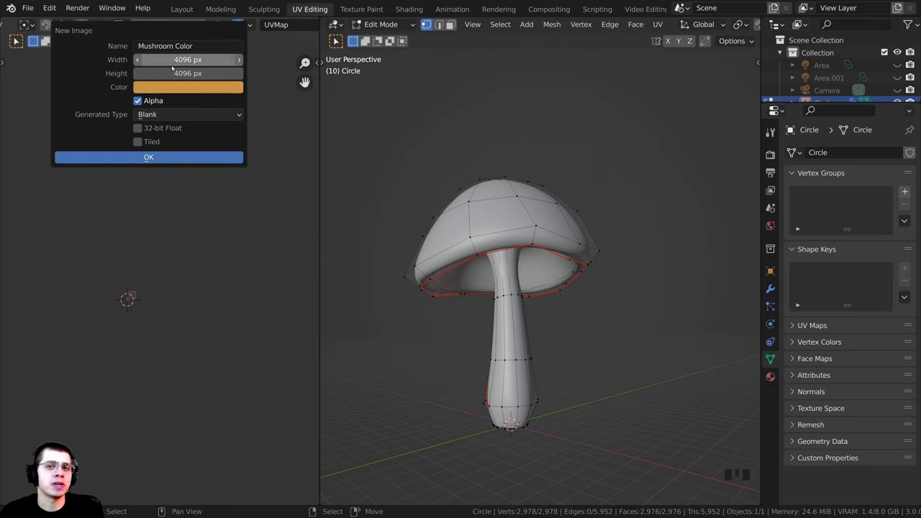
pyautogui.click(147, 158)
pyautogui.scroll(2, 133, 191)
pyautogui.moveTo(109, 282); pyautogui.dragTo(162, 255, button='middle')
# Step: Examine the mushroom cap's mesh and how a selected face corresponds to the UV layout
pyautogui.moveTo(525, 281); pyautogui.dragTo(529, 260, button='middle')
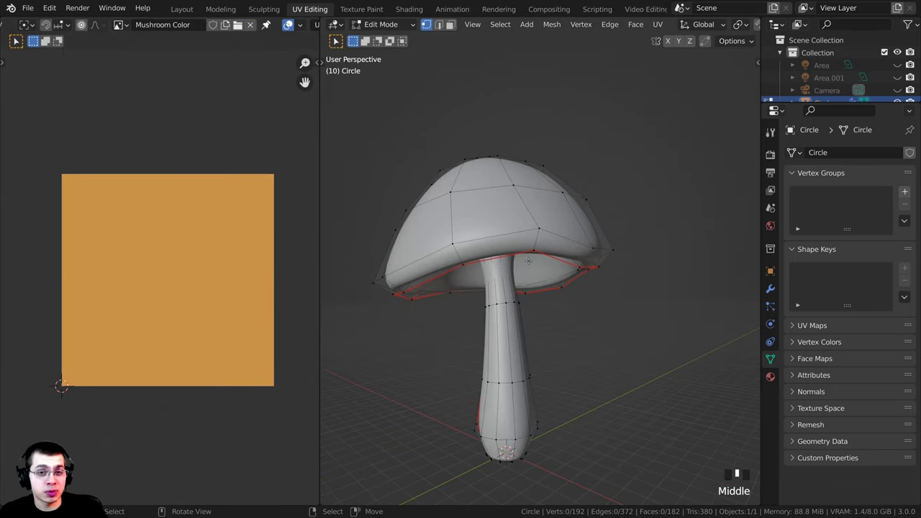
pyautogui.moveTo(566, 236); pyautogui.dragTo(583, 231, button='middle')
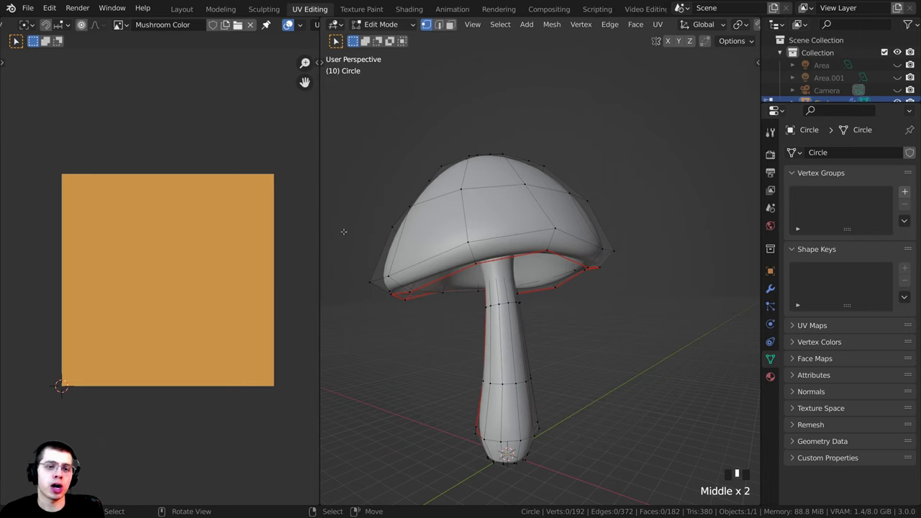
pyautogui.moveTo(529, 177); pyautogui.dragTo(540, 209, button='middle')
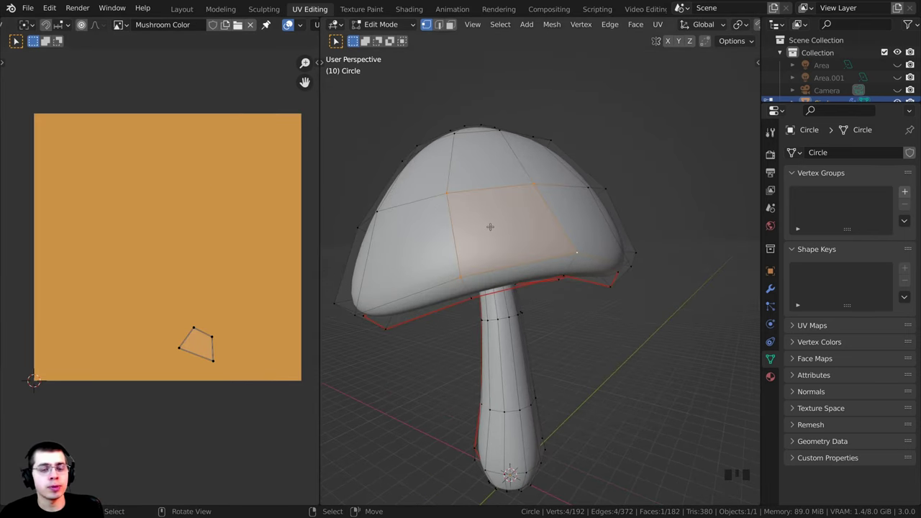
pyautogui.keyDown('shift'); pyautogui.moveTo(488, 192); pyautogui.dragTo(360, 249, button='middle'); pyautogui.keyUp('shift')
pyautogui.keyDown('shift'); pyautogui.moveTo(475, 221); pyautogui.dragTo(535, 213, button='middle'); pyautogui.keyUp('shift')
pyautogui.moveTo(460, 173); pyautogui.dragTo(524, 226, button='middle')
pyautogui.press('Tab')
pyautogui.scroll(-1, 523, 226)
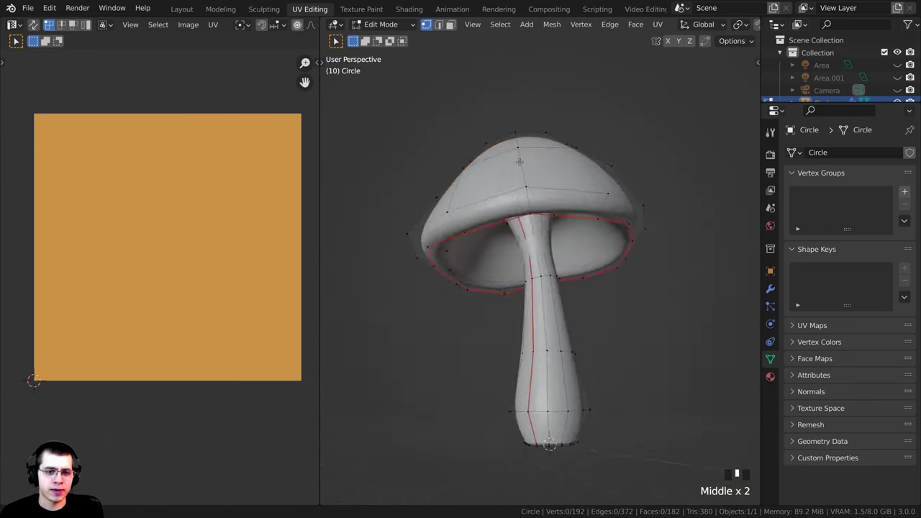
# Step: Examine the marked seams around the cap's underside rim and along the stem
pyautogui.moveTo(588, 137); pyautogui.dragTo(549, 193, button='middle')
pyautogui.scroll(-3, 641, 198)
pyautogui.press('a')
pyautogui.scroll(3, 600, 219)
pyautogui.hotkey('alt', 'a')
pyautogui.scroll(2, 548, 192)
pyautogui.scroll(-2, 548, 193)
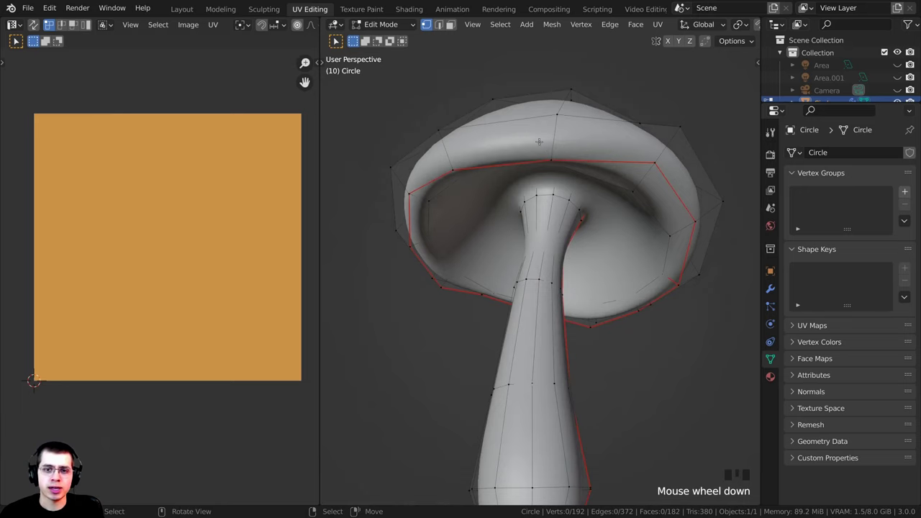
pyautogui.keyDown('shift'); pyautogui.moveTo(657, 166); pyautogui.dragTo(571, 146, button='middle'); pyautogui.keyUp('shift')
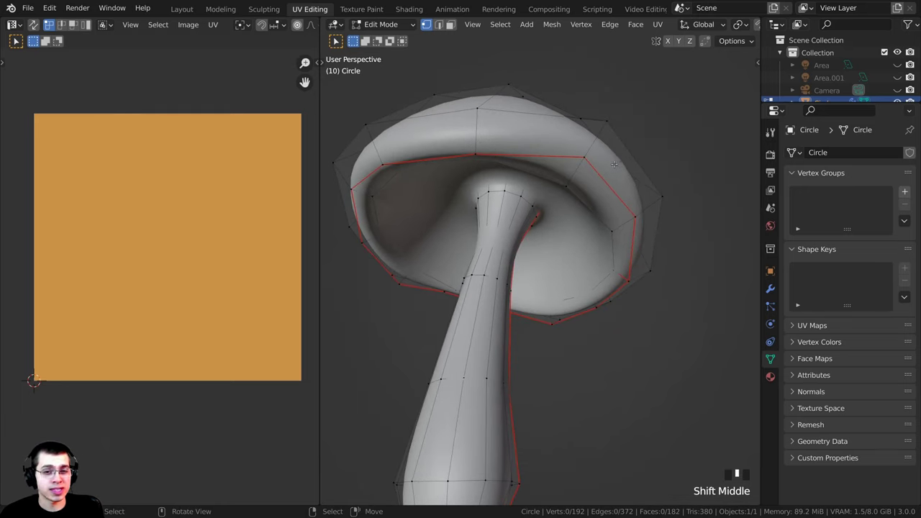
pyautogui.scroll(-1, 655, 234)
# Step: Inspect the seams through the mesh in wireframe display and return to solid shading
pyautogui.hotkey('shift', 'z')
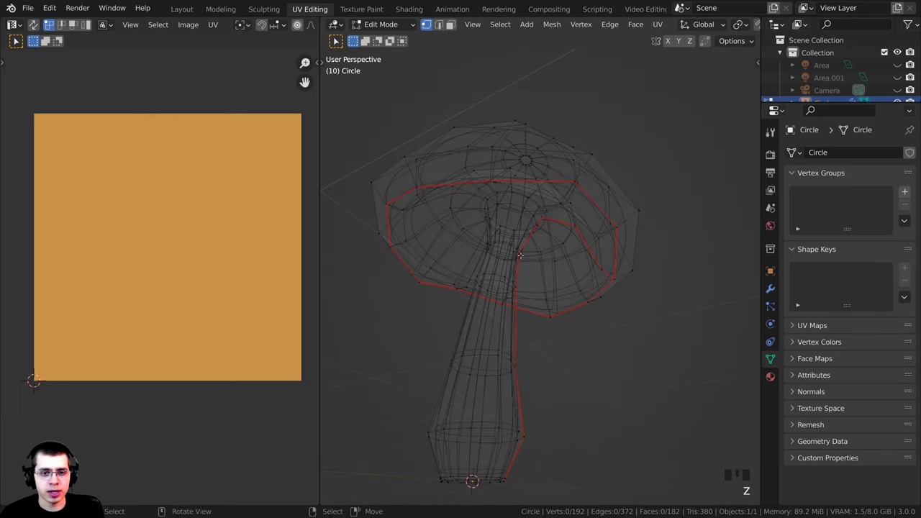
pyautogui.scroll(1, 651, 255)
pyautogui.scroll(-4, 525, 277)
pyautogui.moveTo(504, 220); pyautogui.dragTo(477, 276, button='middle')
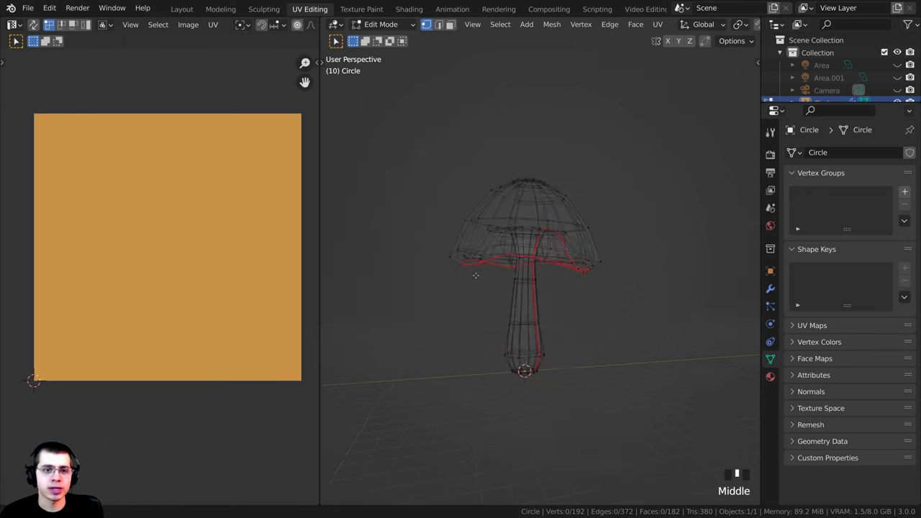
pyautogui.press('z')
pyautogui.click(605, 281)
pyautogui.scroll(2, 605, 281)
# Step: Select the whole mushroom mesh and unwrap it along its marked seams
pyautogui.press('a')
pyautogui.press('a')
pyautogui.press('a')
pyautogui.press('a')
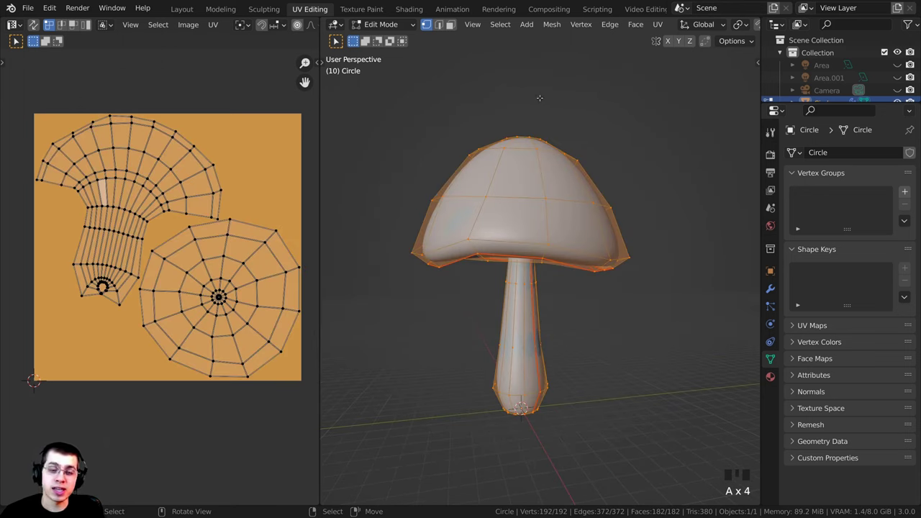
pyautogui.press('u')
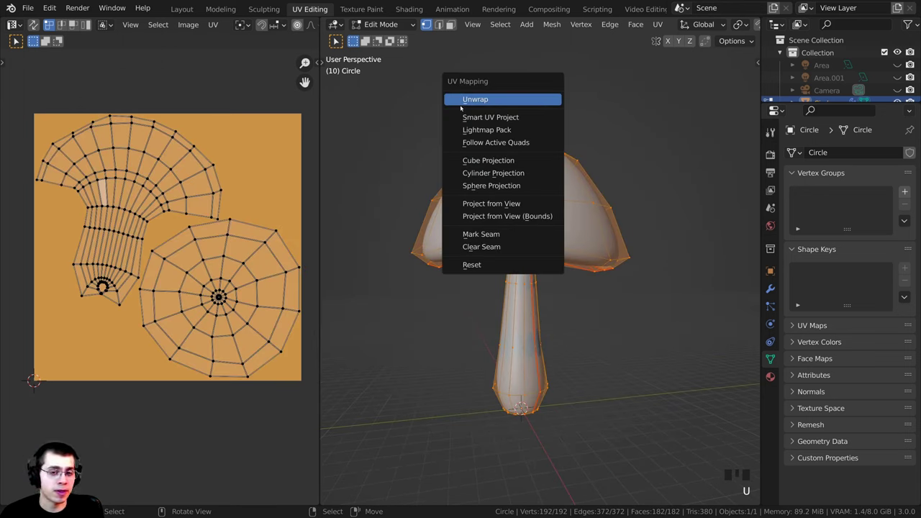
pyautogui.click(464, 100)
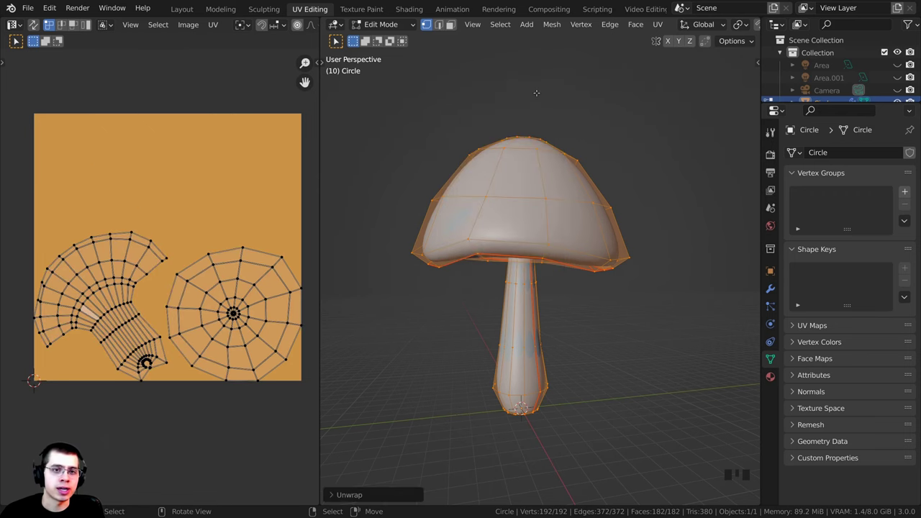
pyautogui.press('u')
pyautogui.click(523, 92)
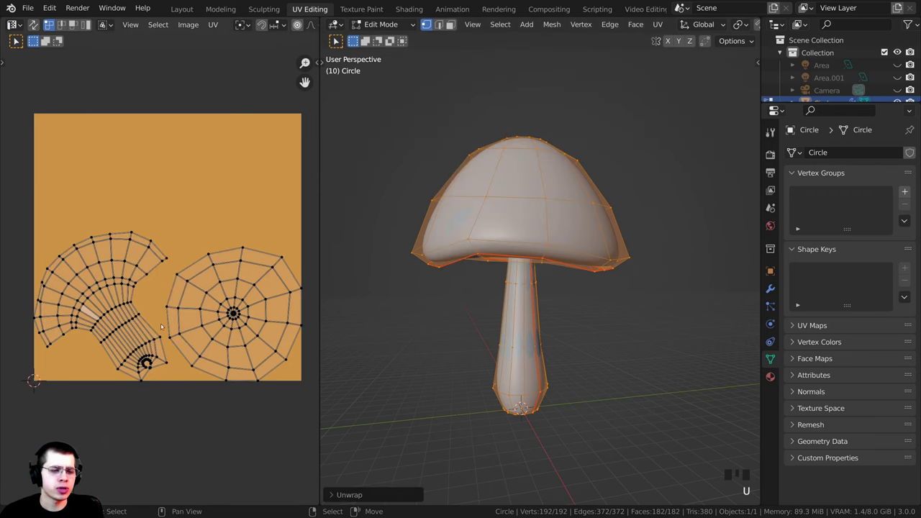
# Step: Try Smart UV Project on the whole mushroom mesh
pyautogui.scroll(1, 190, 297)
pyautogui.moveTo(190, 297)
pyautogui.mouseDown(button='middle')
pyautogui.moveTo(178, 295)
pyautogui.moveTo(180, 285)
pyautogui.mouseUp(button='middle')
pyautogui.moveTo(527, 192); pyautogui.dragTo(582, 149, button='middle')
pyautogui.press('u')
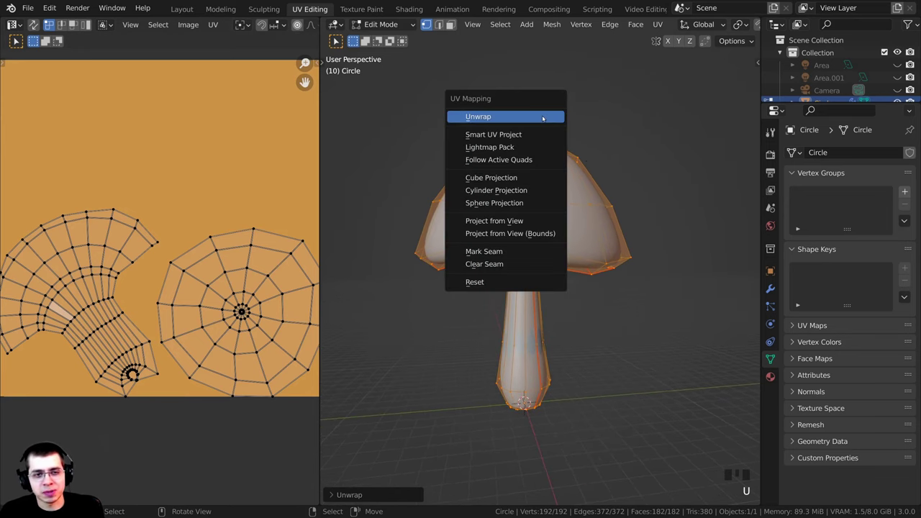
pyautogui.click(492, 137)
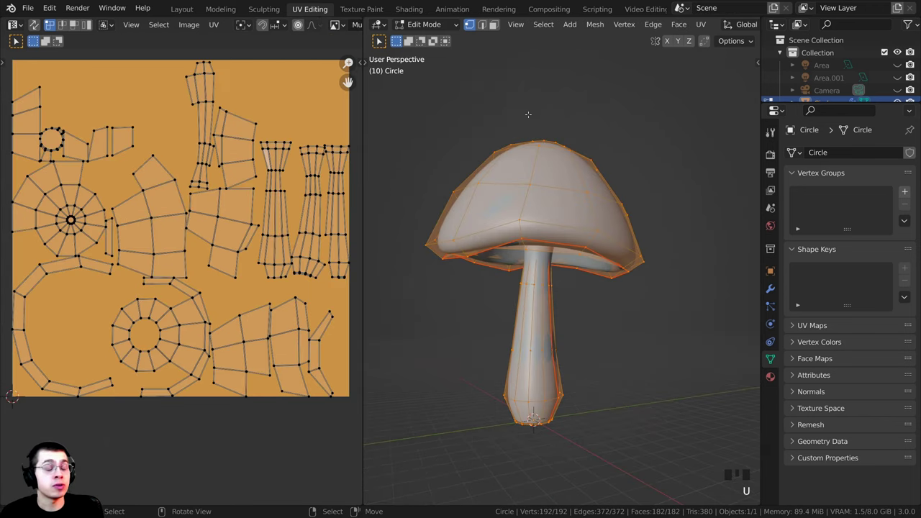
# Step: Replace the mushroom's projected UV layout with a standard seam-based Unwrap
pyautogui.moveTo(533, 180); pyautogui.dragTo(539, 159, button='middle')
pyautogui.scroll(2, 539, 159)
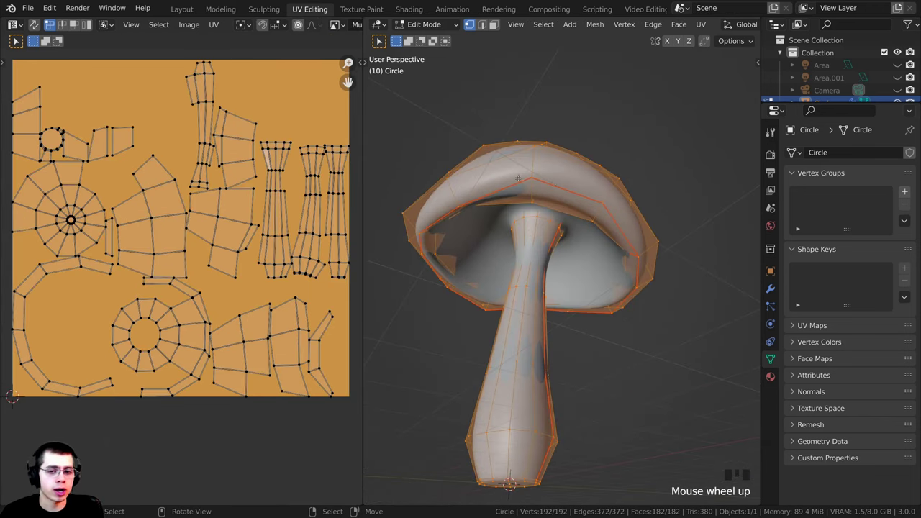
pyautogui.press('u')
pyautogui.click(528, 135)
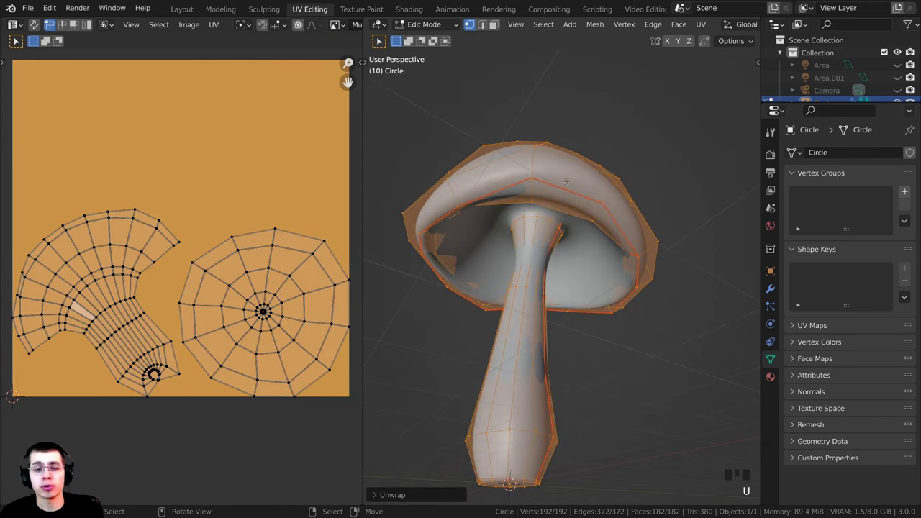
pyautogui.moveTo(533, 154); pyautogui.dragTo(529, 231, button='middle')
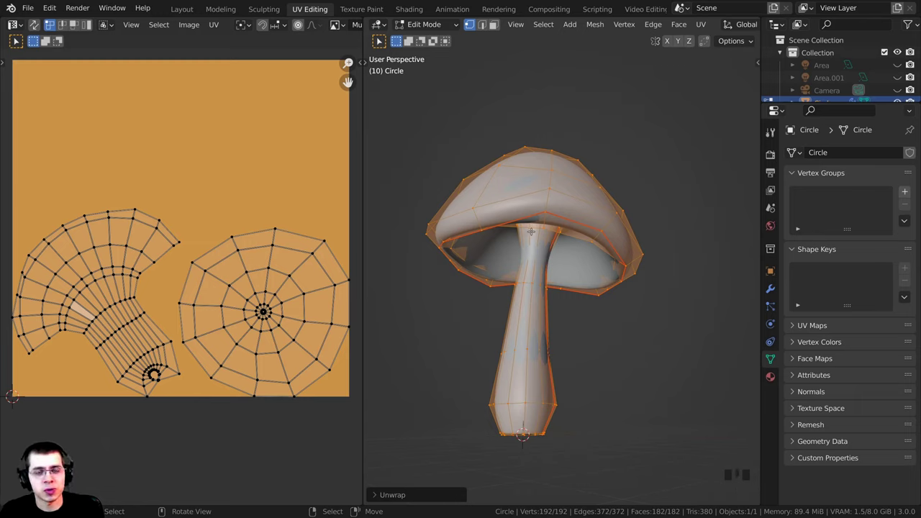
pyautogui.moveTo(531, 231); pyautogui.dragTo(582, 234, button='middle')
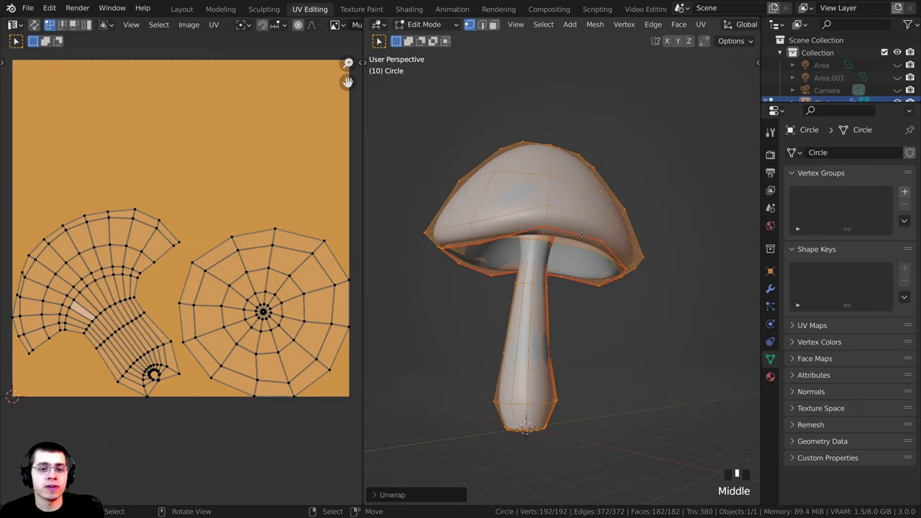
# Step: Rotate the stem-and-underside UV island roughly upright and move it into the upper part of the image
pyautogui.moveTo(250, 290); pyautogui.dragTo(249, 287, button='middle')
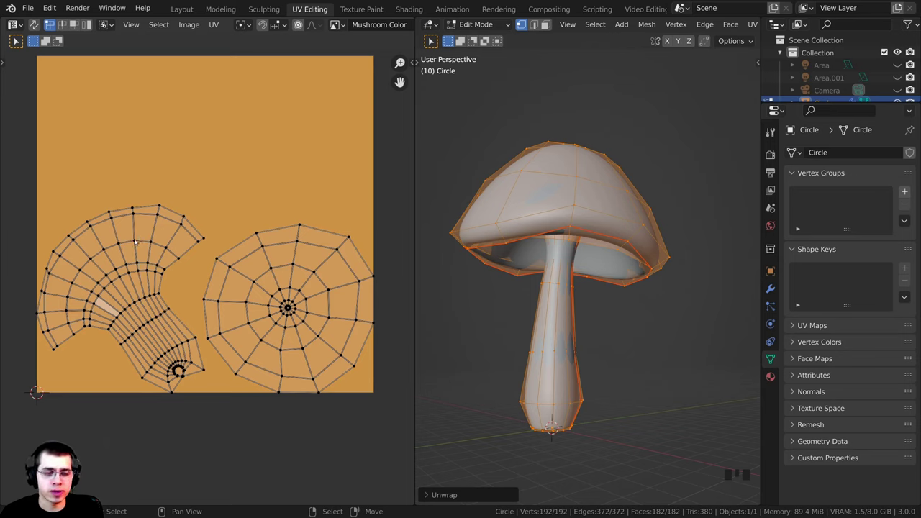
pyautogui.press('l')
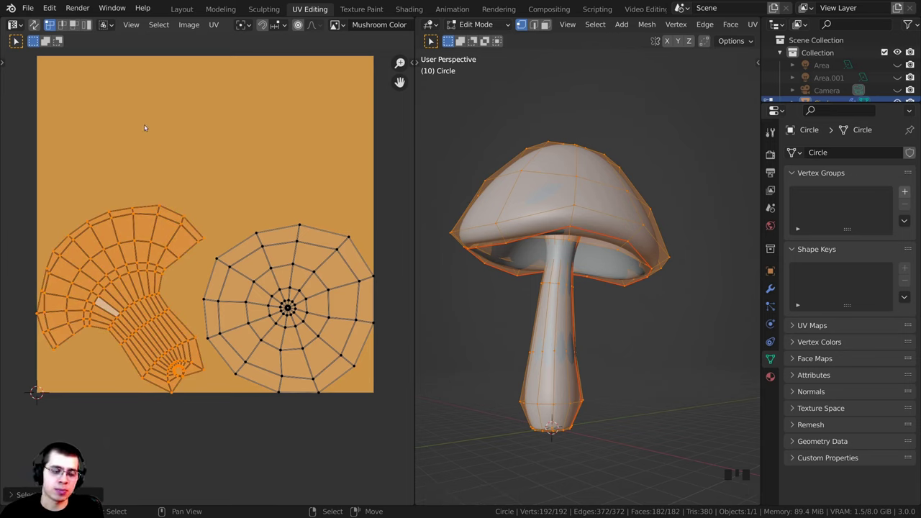
pyautogui.press('r')
pyautogui.press('g')
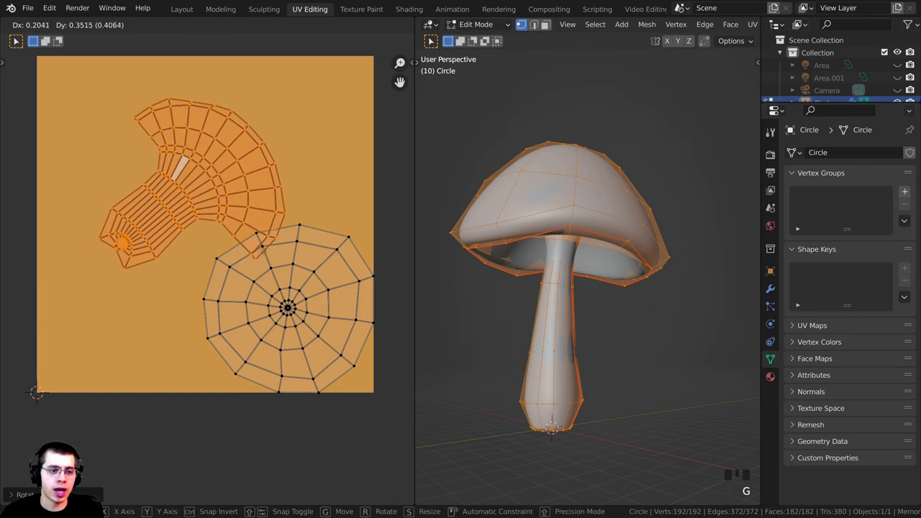
pyautogui.click(264, 251)
pyautogui.press('r')
pyautogui.click(280, 198)
pyautogui.press('g')
pyautogui.click(273, 173)
pyautogui.press('r')
pyautogui.click(272, 169)
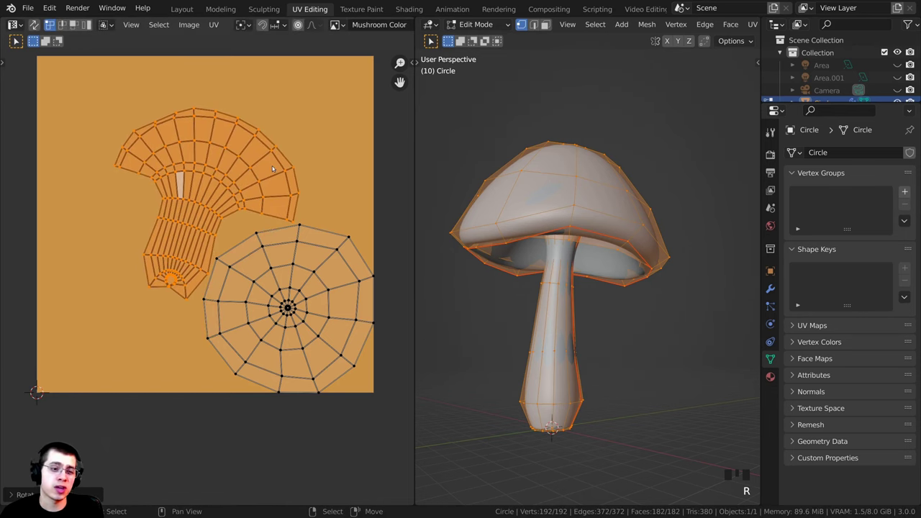
# Step: Select both mushroom UV islands, scale them up together and move them so they lie inside the image bounds
pyautogui.press('a')
pyautogui.press('a')
pyautogui.press('a')
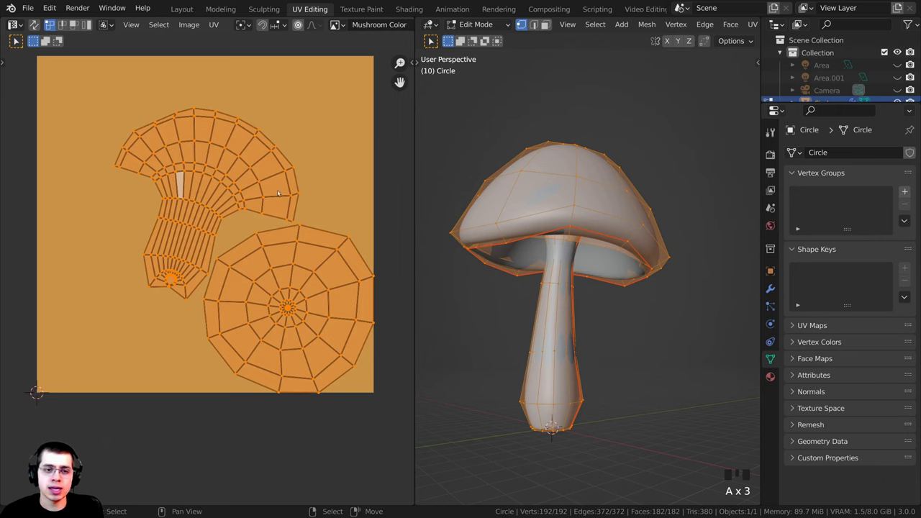
pyautogui.press('s')
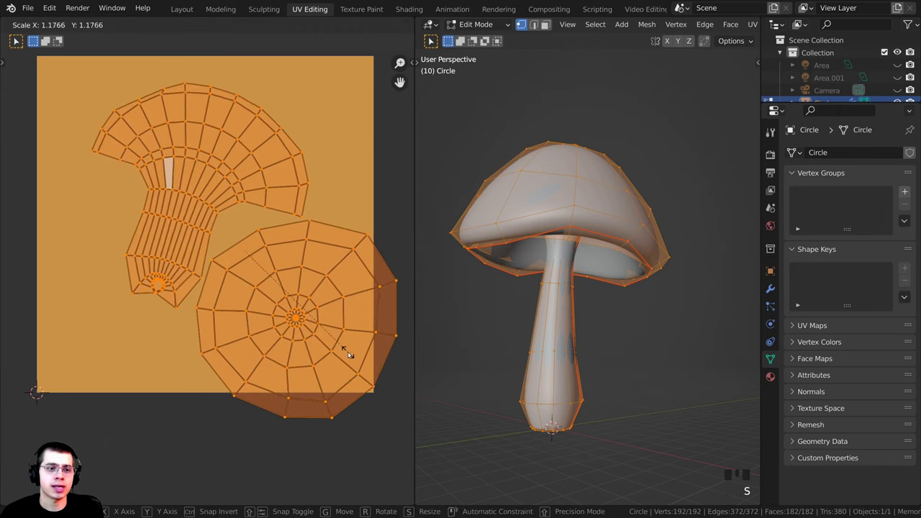
pyautogui.click(331, 335)
pyautogui.press('g')
pyautogui.click(331, 331)
pyautogui.press('g')
pyautogui.click(327, 321)
pyautogui.press('s')
pyautogui.click(322, 317)
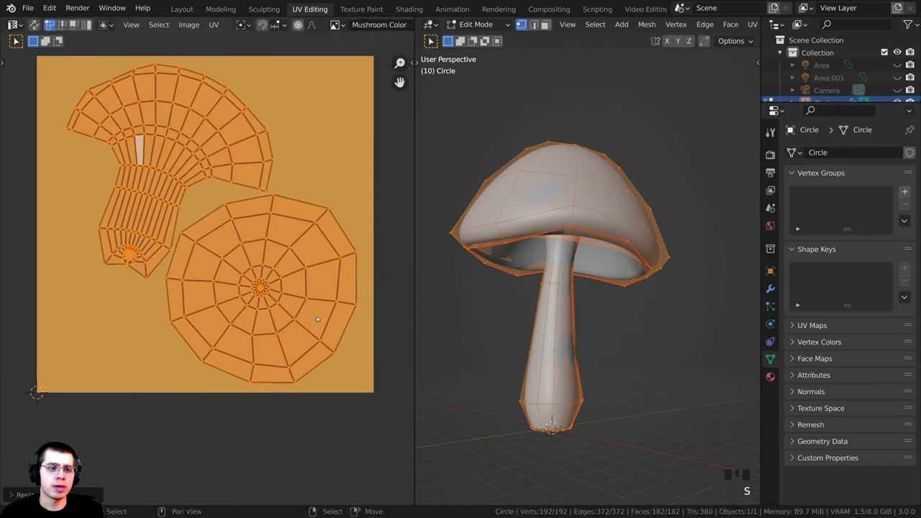
# Step: Nudge both UV islands together and rotate them slightly counterclockwise so they fill the image without crossing its edges
pyautogui.press('g')
pyautogui.click(318, 319)
pyautogui.press('r')
pyautogui.click(338, 313)
pyautogui.click(366, 307)
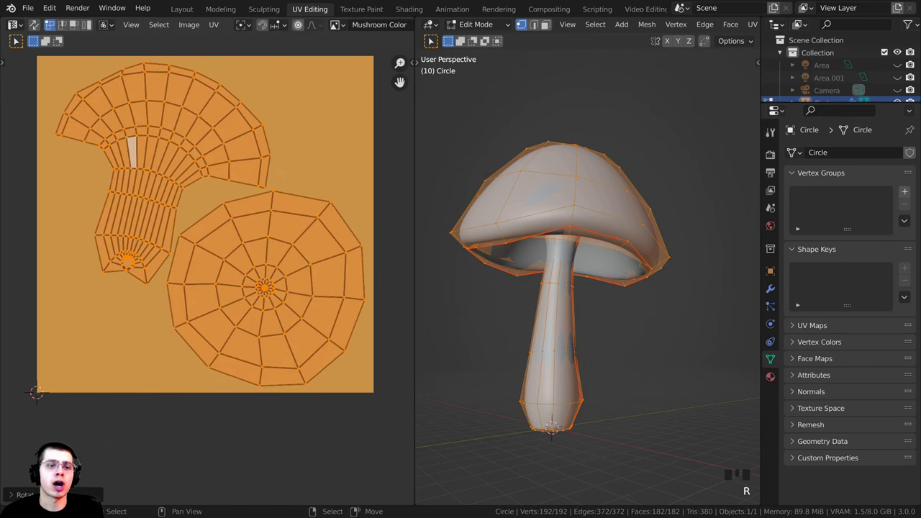
pyautogui.press('r')
pyautogui.click(374, 304)
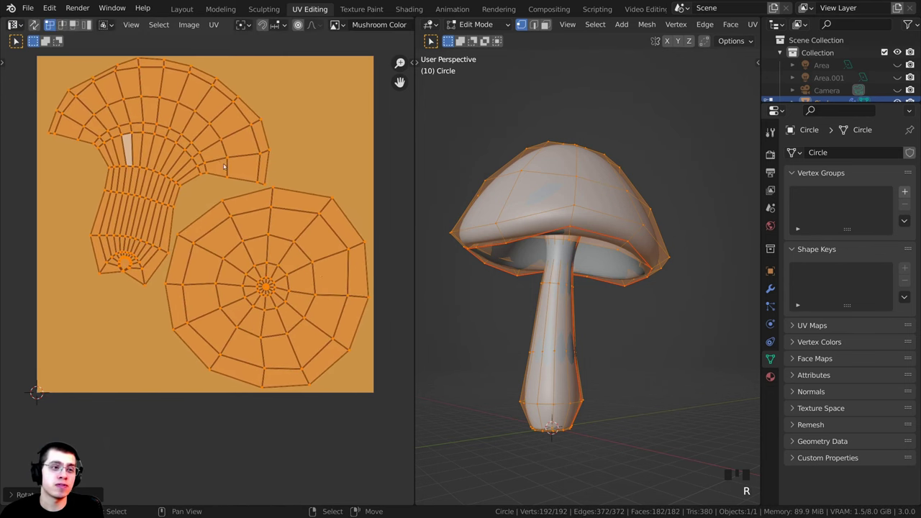
# Step: Examine the gap between the two UV islands and the margin between the upper island and the image edge
pyautogui.moveTo(223, 167); pyautogui.dragTo(245, 183, button='middle')
pyautogui.press('g')
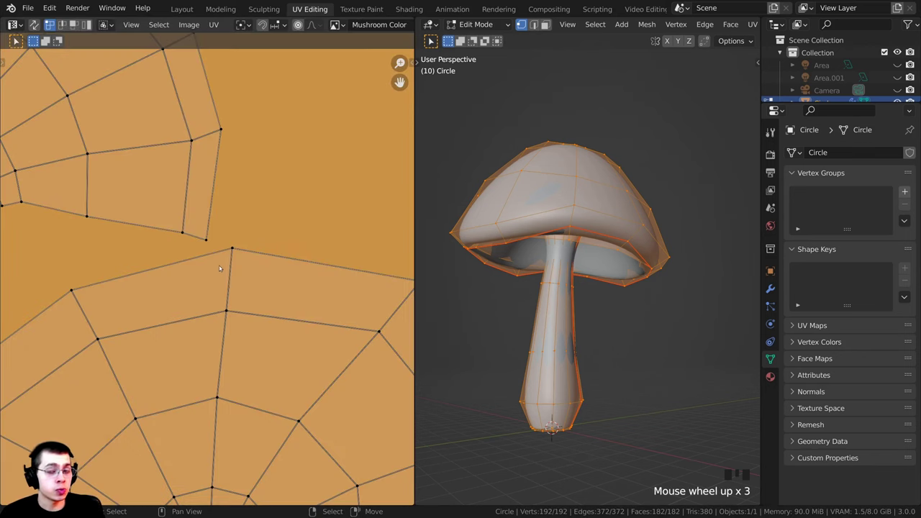
pyautogui.moveTo(221, 269); pyautogui.dragTo(267, 265, button='middle')
pyautogui.scroll(2, 267, 265)
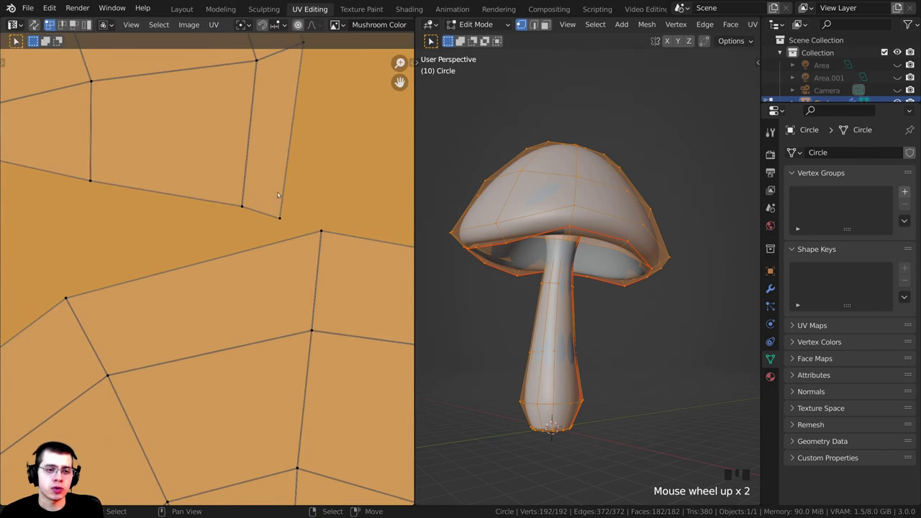
pyautogui.scroll(1, 266, 194)
pyautogui.press('g')
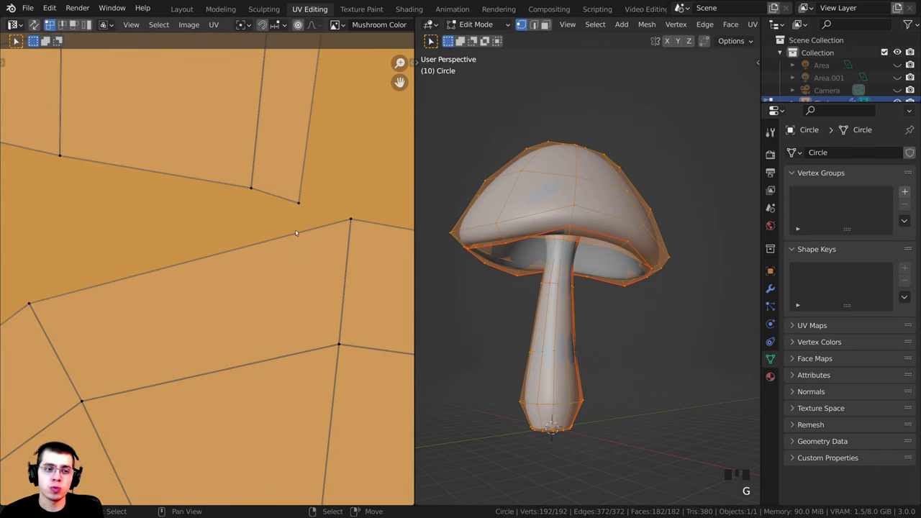
pyautogui.scroll(-7, 302, 206)
pyautogui.keyDown('shift'); pyautogui.moveTo(302, 207); pyautogui.dragTo(403, 414, button='middle'); pyautogui.keyUp('shift')
pyautogui.scroll(5, 237, 260)
pyautogui.keyDown('shift'); pyautogui.moveTo(237, 260); pyautogui.dragTo(203, 260, button='middle'); pyautogui.keyUp('shift')
pyautogui.scroll(1, 229, 187)
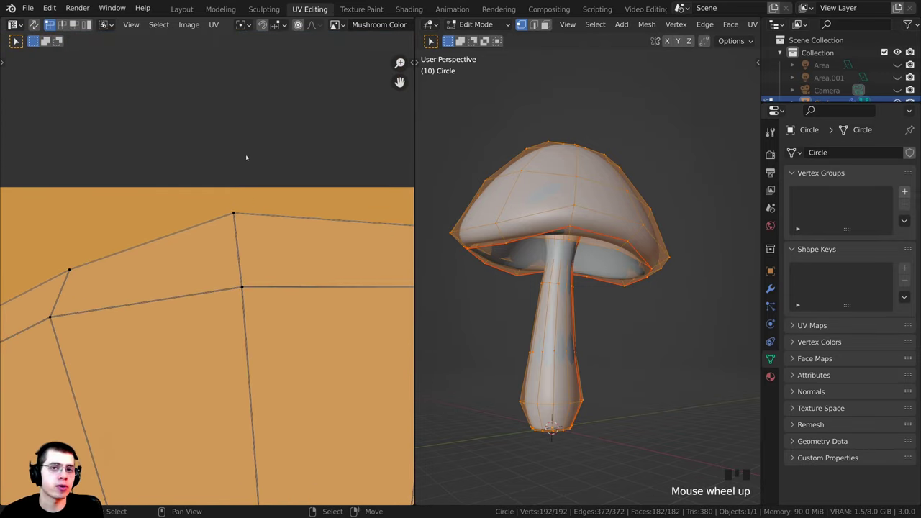
pyautogui.scroll(-7, 230, 191)
pyautogui.moveTo(210, 224); pyautogui.dragTo(154, 200, button='middle')
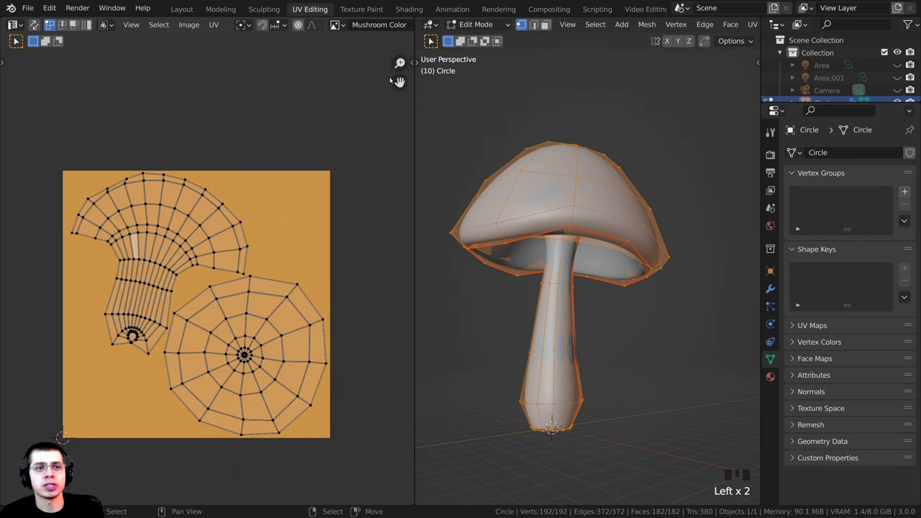
# Step: Switch to the Shading workspace and create a new material named Mushroom for the model
pyautogui.click(407, 8)
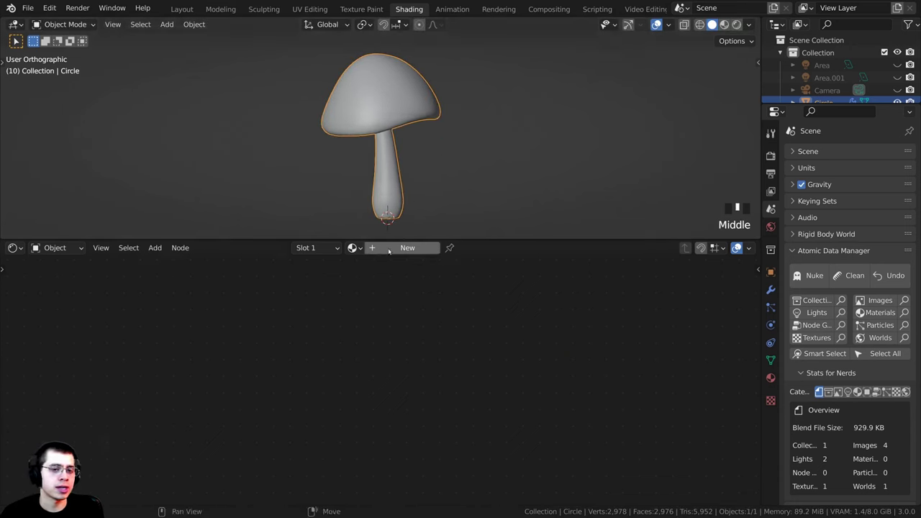
pyautogui.click(407, 248)
pyautogui.click(405, 247)
pyautogui.write('Mushroom')
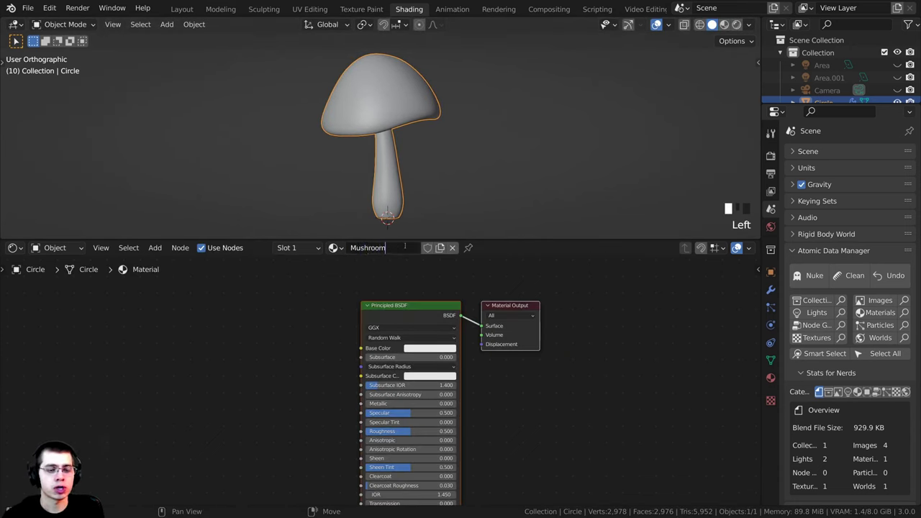
pyautogui.press('Return')
pyautogui.scroll(1, 343, 295)
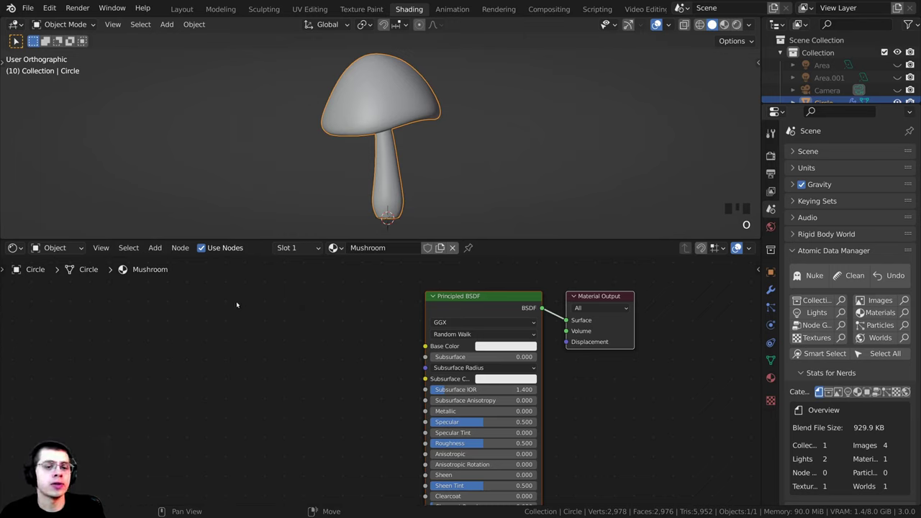
# Step: Add an Image Texture node beside the Principled BSDF in the Mushroom material
pyautogui.scroll(-2, 288, 305)
pyautogui.moveTo(295, 304); pyautogui.dragTo(340, 299, button='middle')
pyautogui.scroll(1, 340, 299)
pyautogui.hotkey('shift', 'a')
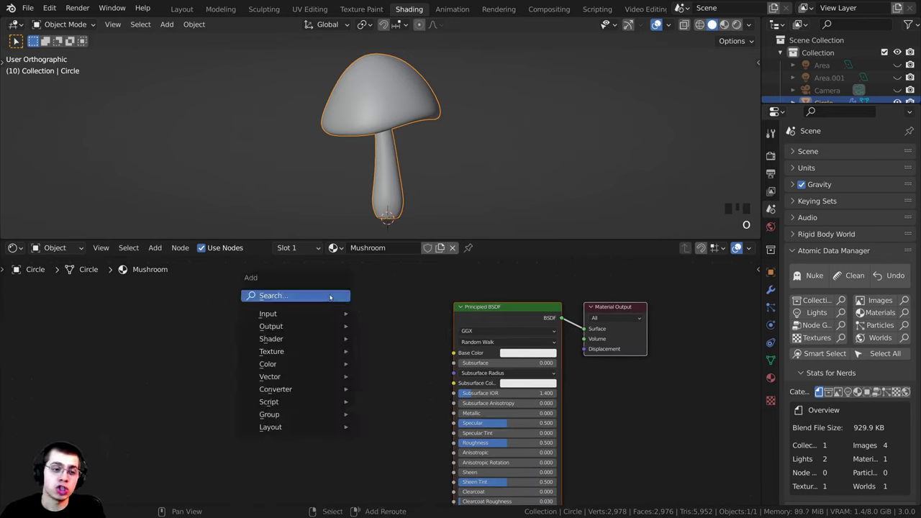
pyautogui.click(291, 295)
pyautogui.write('imag')
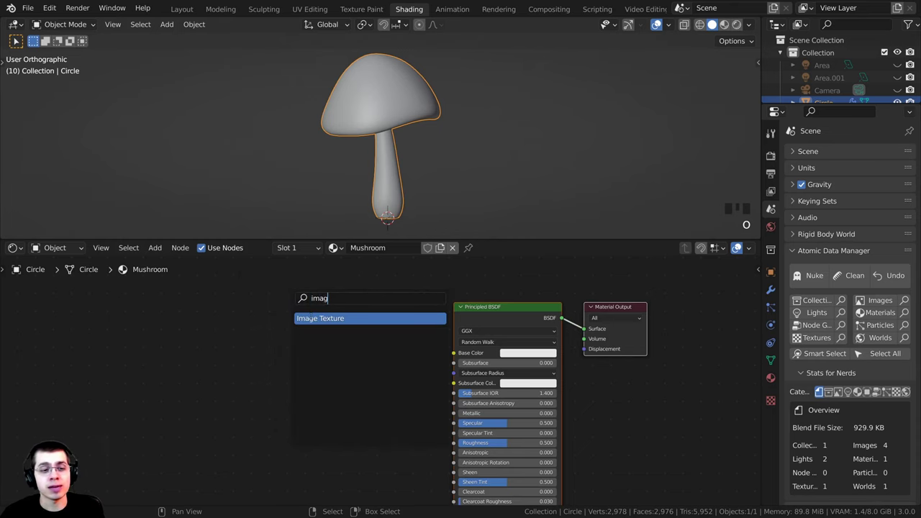
pyautogui.click(311, 318)
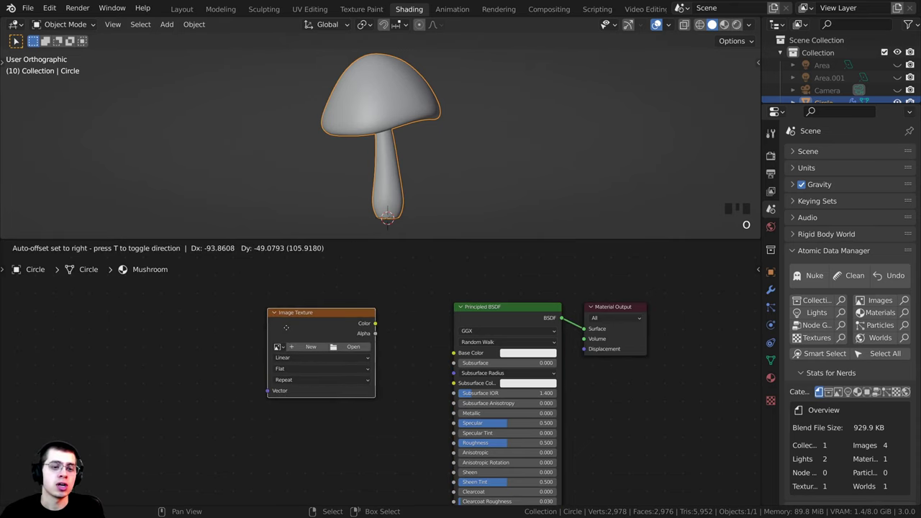
pyautogui.click(288, 327)
# Step: Connect the Image Texture node's Color output to the Principled BSDF's Base Color and reposition the texture node
pyautogui.moveTo(294, 324); pyautogui.dragTo(302, 312, button='middle')
pyautogui.scroll(2, 308, 304)
pyautogui.moveTo(324, 287); pyautogui.dragTo(316, 300)
pyautogui.click(316, 301)
pyautogui.scroll(1, 378, 309)
pyautogui.moveTo(376, 302); pyautogui.dragTo(492, 332)
pyautogui.moveTo(268, 357); pyautogui.dragTo(288, 358, button='middle')
pyautogui.moveTo(282, 297); pyautogui.dragTo(312, 296)
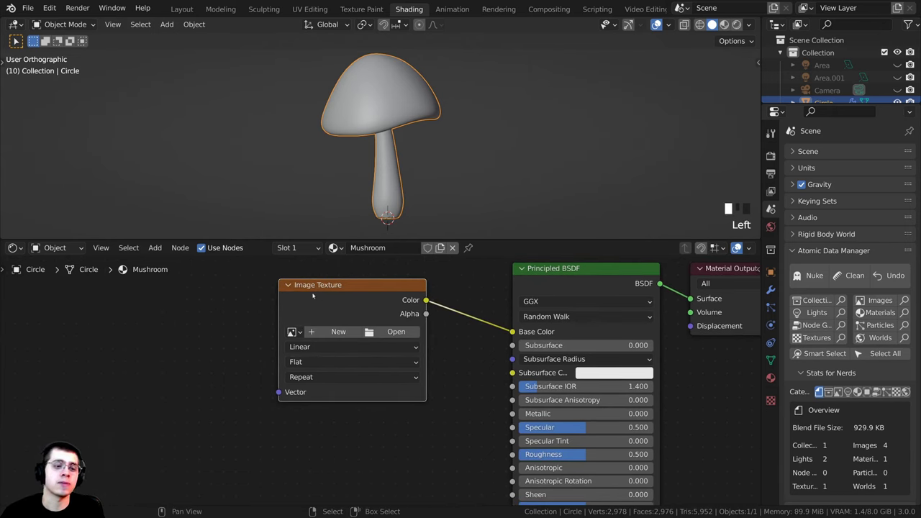
# Step: Assign the Mushroom Color image to the texture node, move the node closer to the shader and preview the material
pyautogui.click(292, 333)
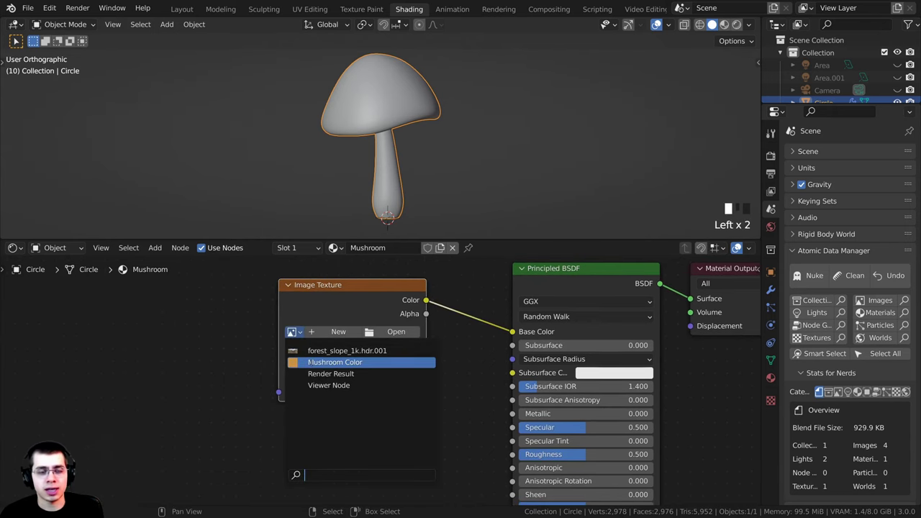
pyautogui.click(332, 366)
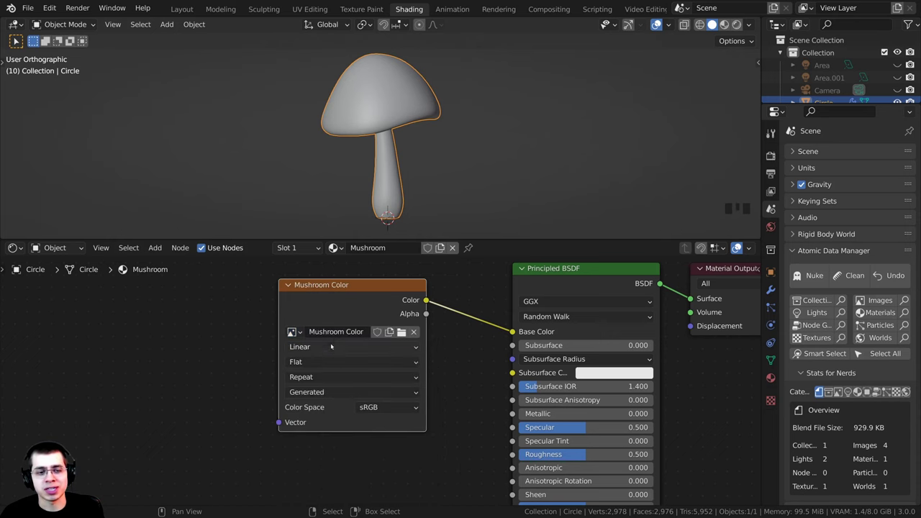
pyautogui.moveTo(360, 317); pyautogui.dragTo(406, 331)
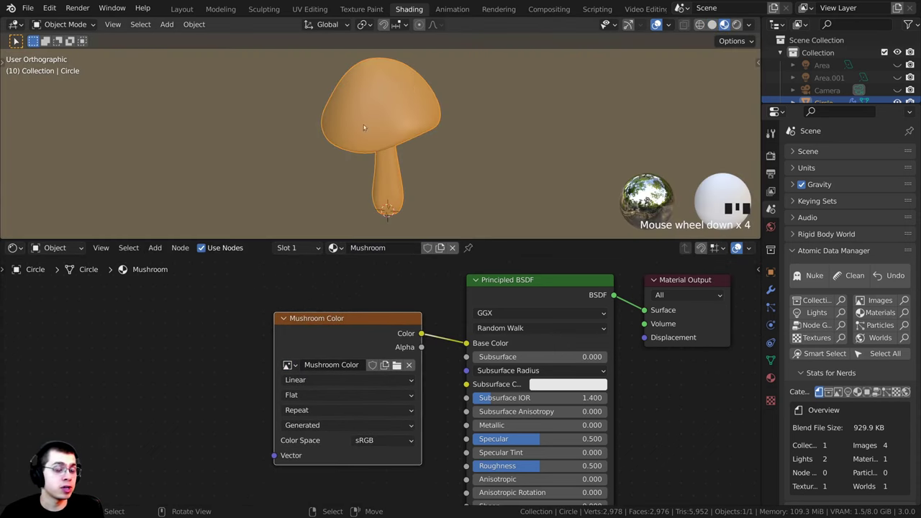
pyautogui.moveTo(360, 319); pyautogui.dragTo(379, 321)
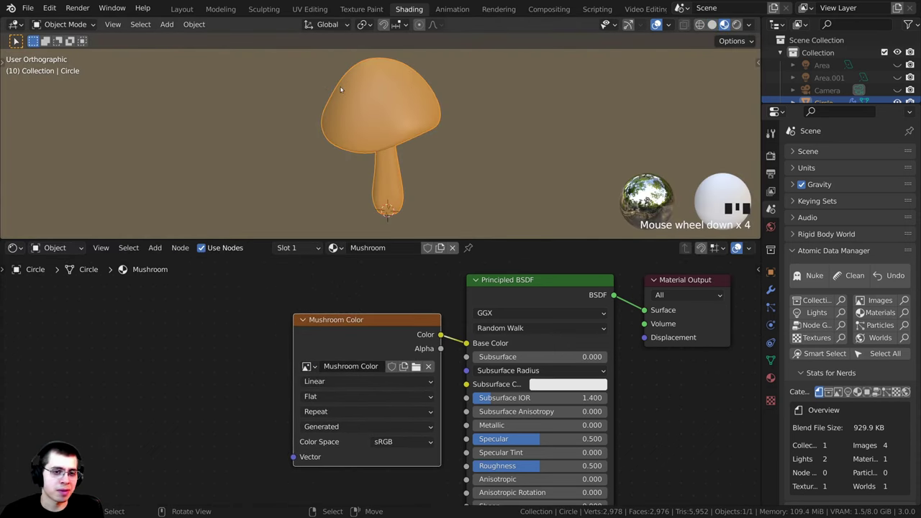
pyautogui.moveTo(453, 117); pyautogui.dragTo(404, 91, button='middle')
pyautogui.middleClick(382, 64)
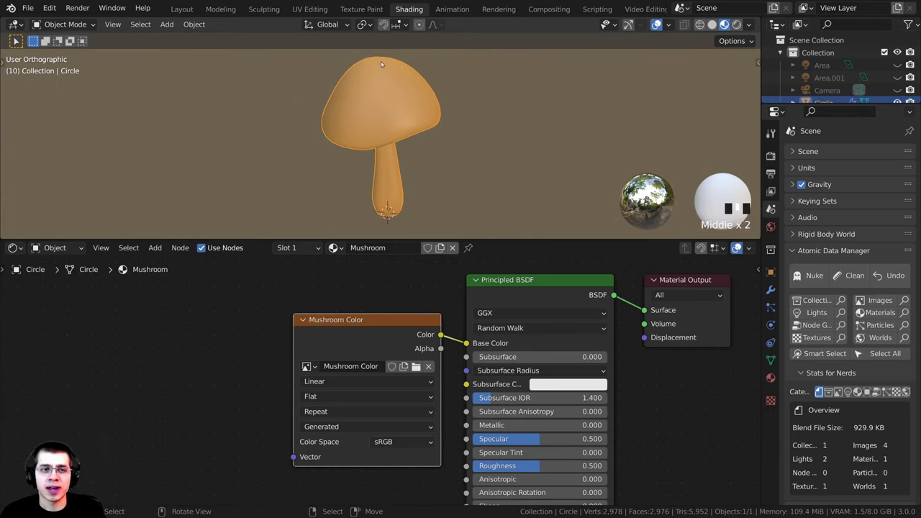
# Step: Visit the Texture Paint workspace, and put the mushroom into Texture Paint mode in the Layout workspace
pyautogui.click(361, 9)
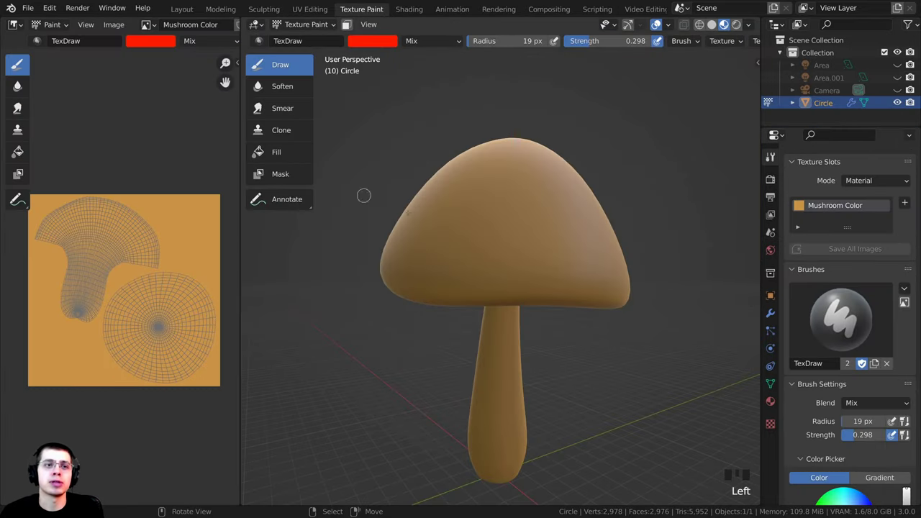
pyautogui.click(182, 9)
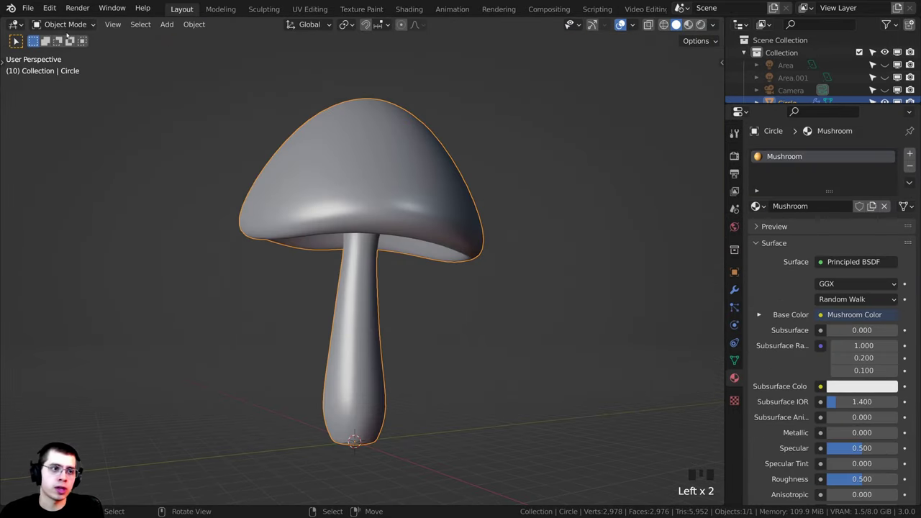
pyautogui.click(62, 26)
pyautogui.click(66, 107)
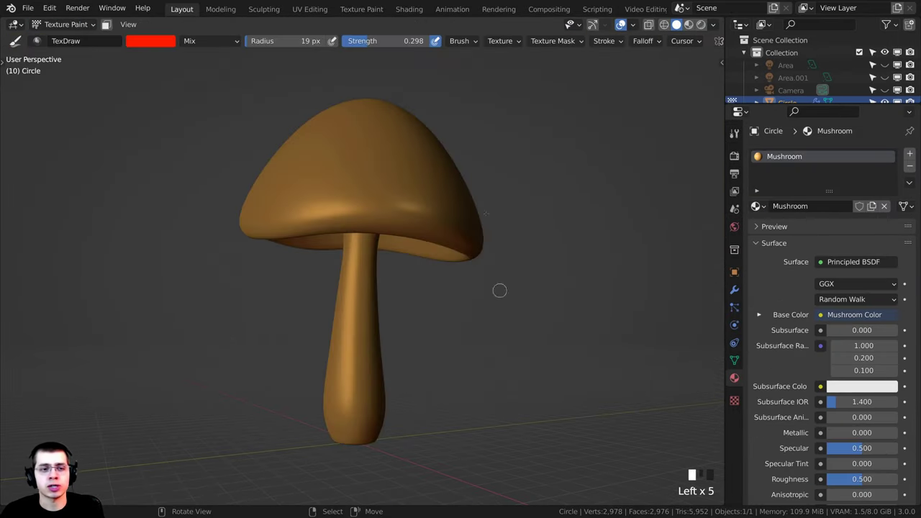
pyautogui.moveTo(309, 149)
pyautogui.mouseDown(button='middle')
pyautogui.moveTo(314, 177)
pyautogui.moveTo(338, 161)
pyautogui.mouseUp(button='middle')
pyautogui.scroll(-2, 366, 173)
# Step: Return to the Texture Paint workspace and widen its image editor to show the UV layout larger
pyautogui.click(362, 10)
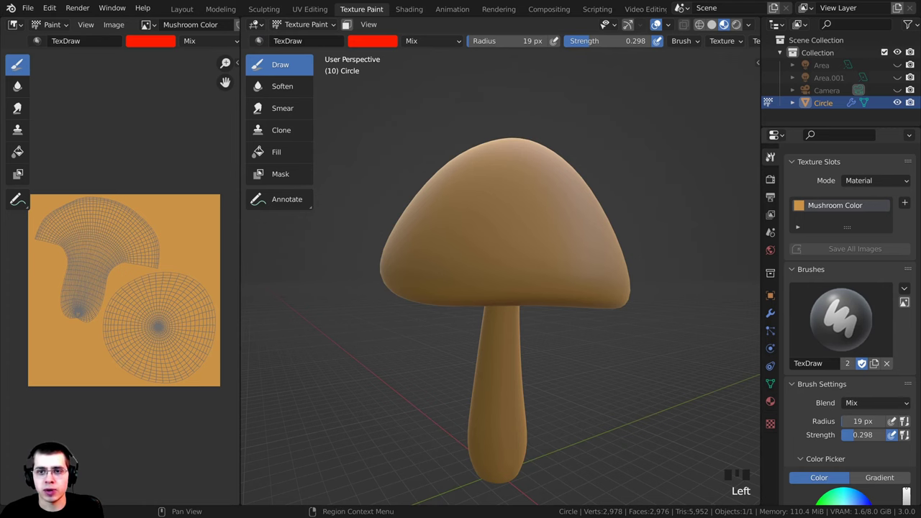
pyautogui.moveTo(240, 300); pyautogui.dragTo(266, 300)
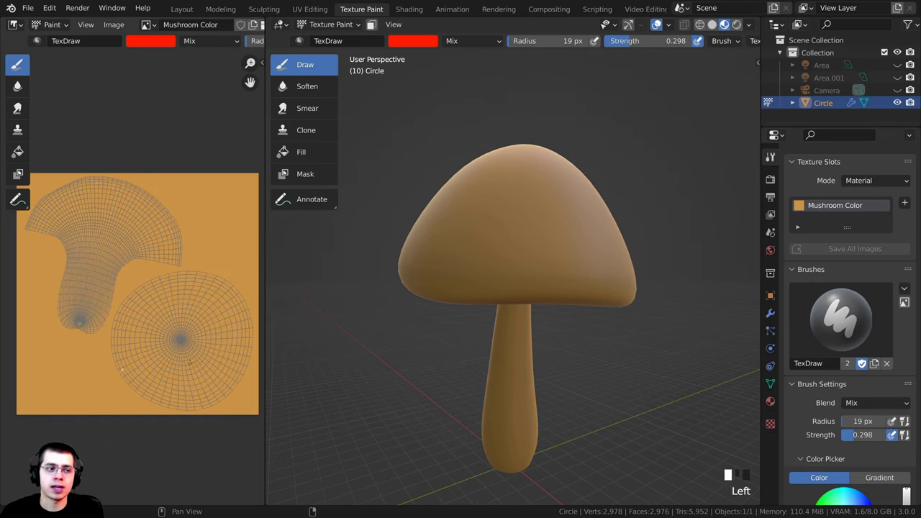
pyautogui.keyDown('shift'); pyautogui.moveTo(514, 310); pyautogui.dragTo(515, 320, button='middle'); pyautogui.keyUp('shift')
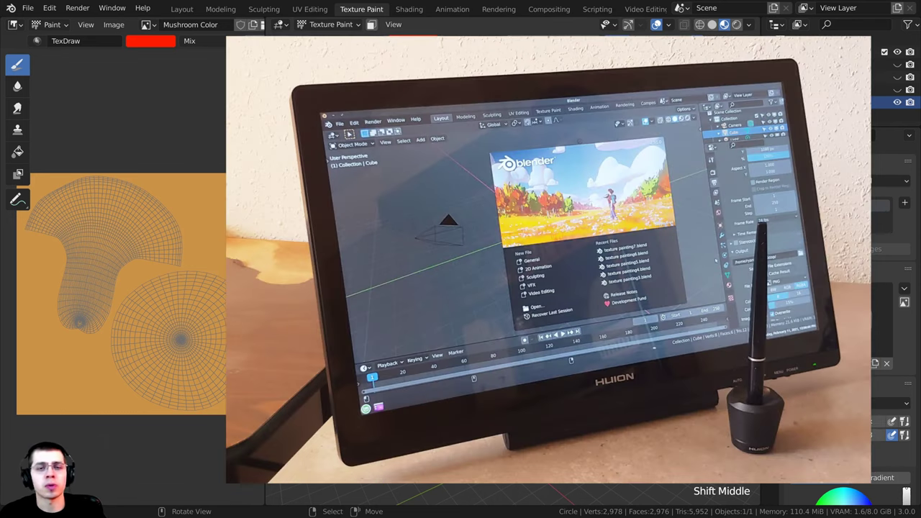
pyautogui.middleClick(547, 259)
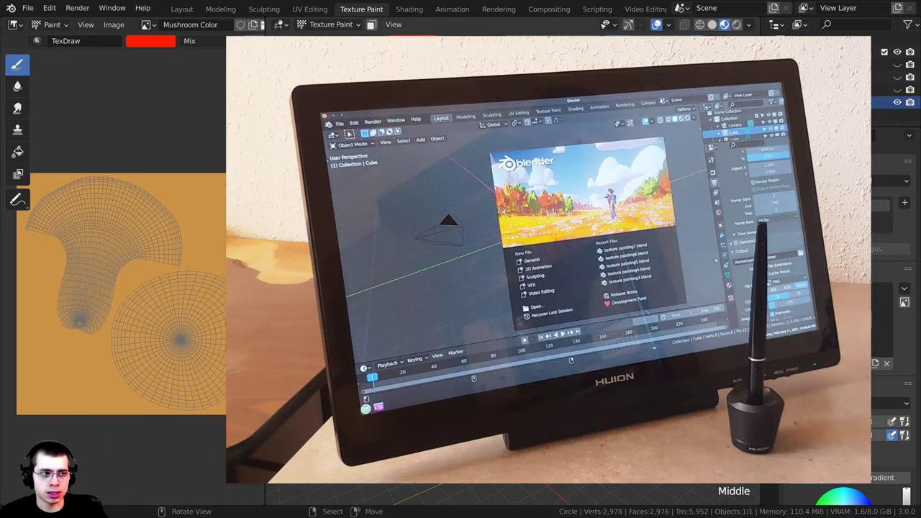
pyautogui.middleClick(547, 260)
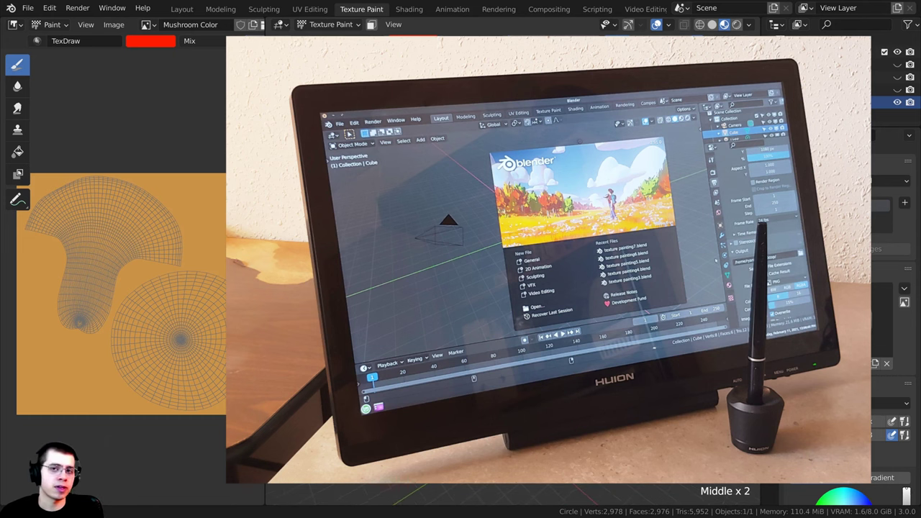
pyautogui.scroll(1, 547, 259)
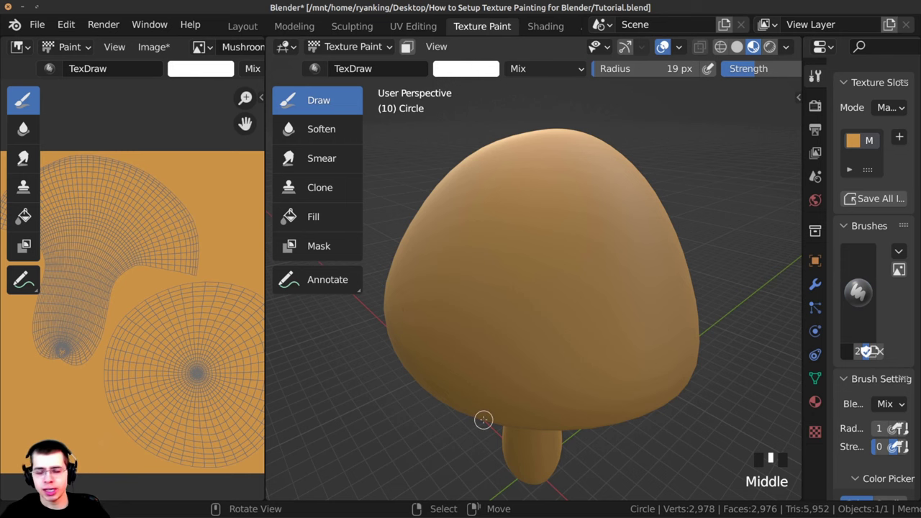
# Step: Widen the properties editor and look through the Draw brush settings there and in the 3D viewport's tool header
pyautogui.moveTo(800, 160); pyautogui.dragTo(756, 159)
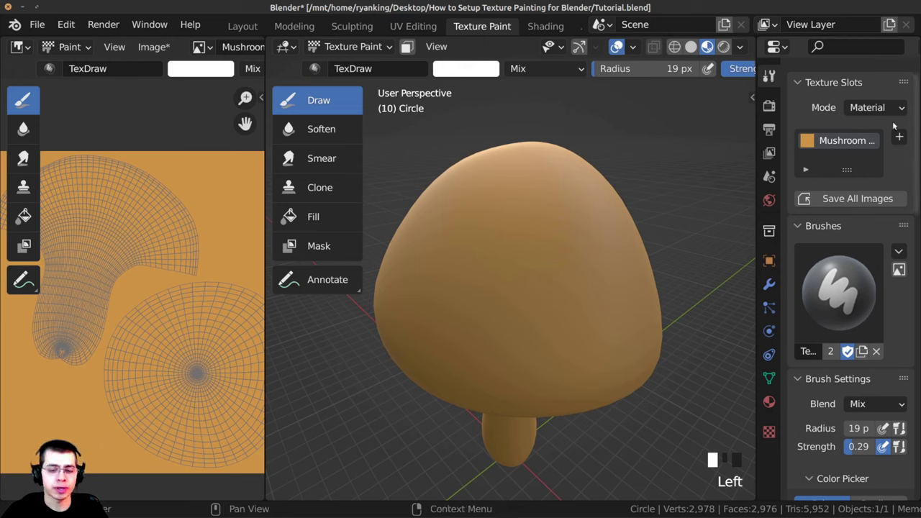
pyautogui.scroll(-15, 913, 116)
pyautogui.scroll(13, 913, 115)
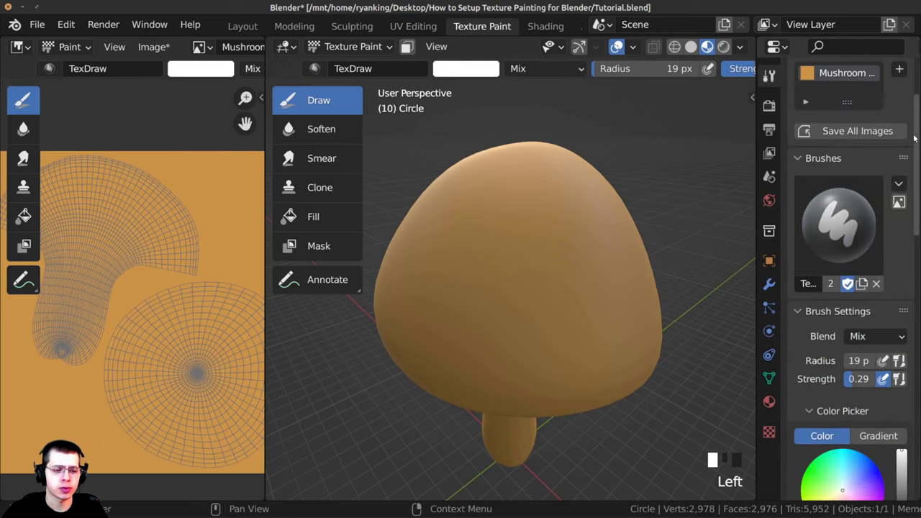
pyautogui.scroll(-10, 641, 64)
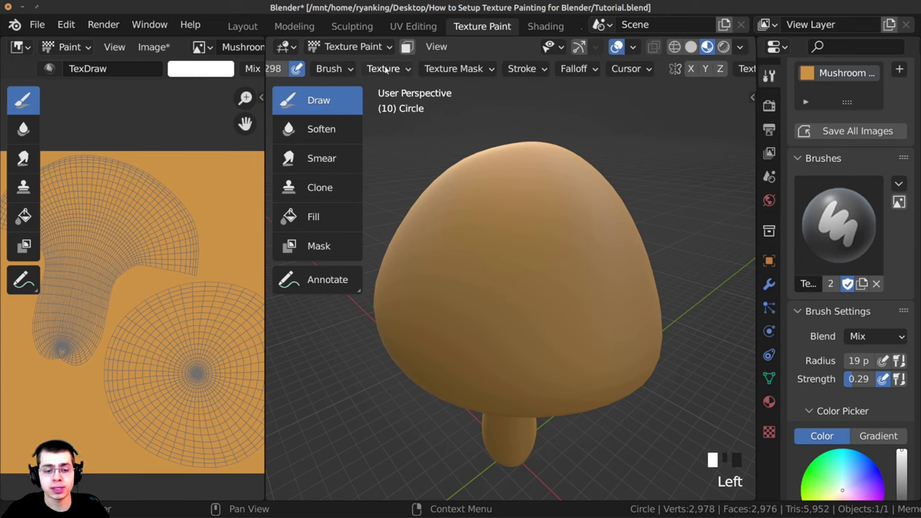
pyautogui.scroll(5, 437, 68)
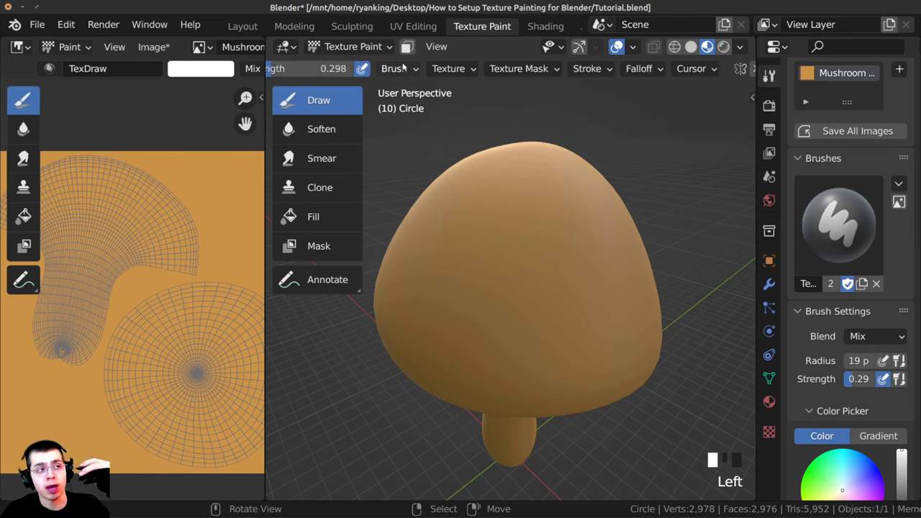
# Step: Switch the 3D viewport to solid shading and enable X-axis mirroring for texture painting
pyautogui.scroll(5, 423, 68)
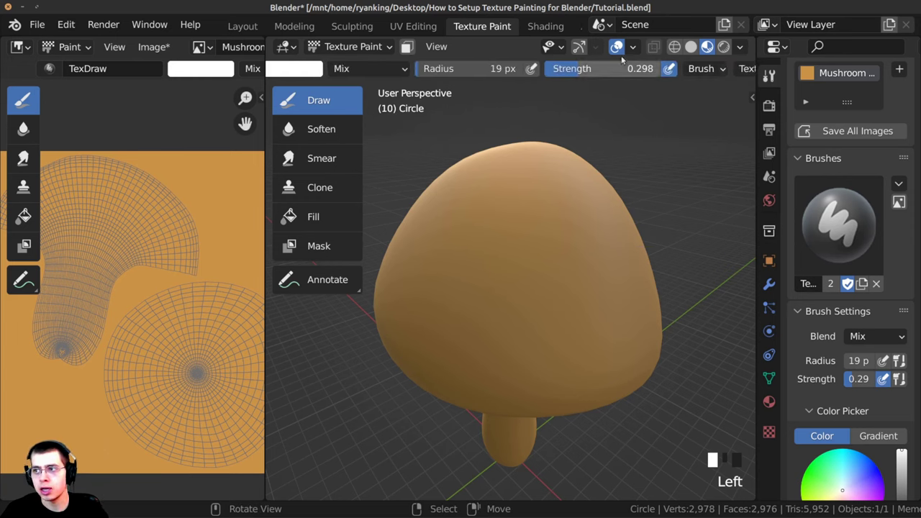
pyautogui.scroll(-10, 592, 72)
pyautogui.moveTo(547, 123); pyautogui.dragTo(496, 140, button='middle')
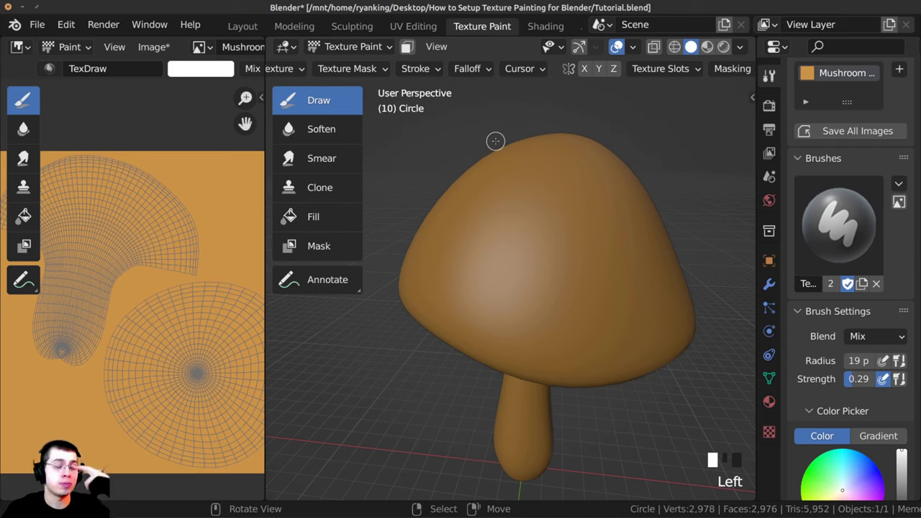
pyautogui.scroll(-2, 469, 67)
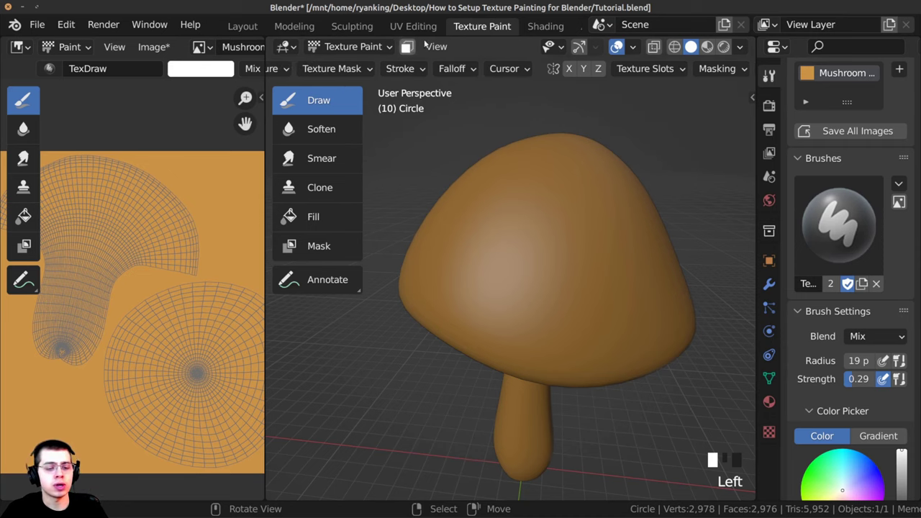
pyautogui.scroll(-5, 547, 66)
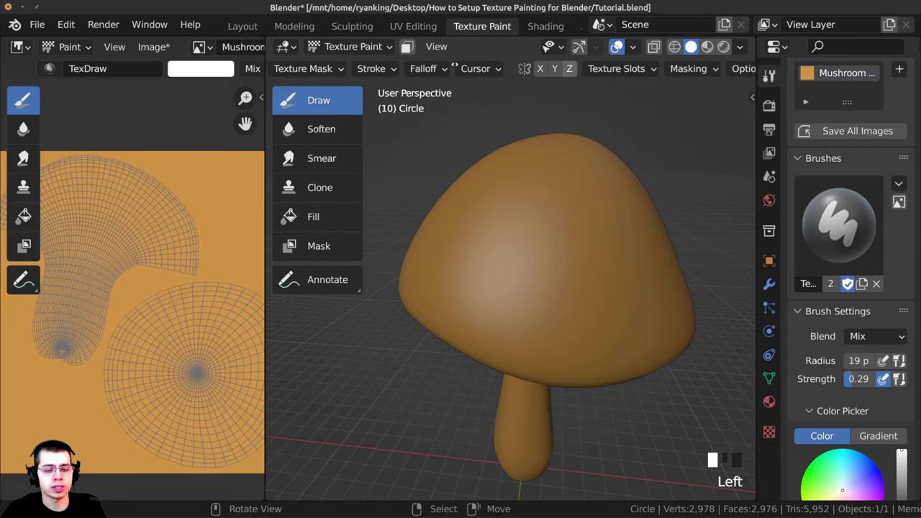
pyautogui.click(527, 68)
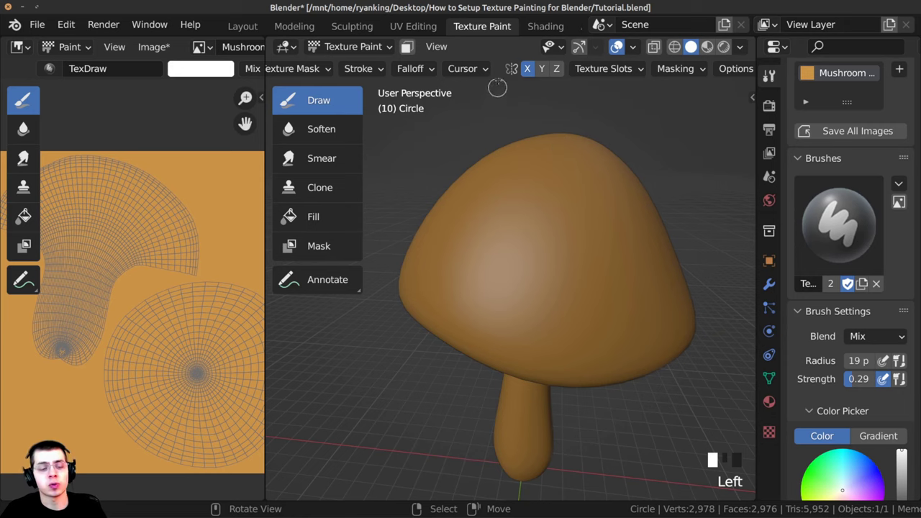
pyautogui.click(527, 69)
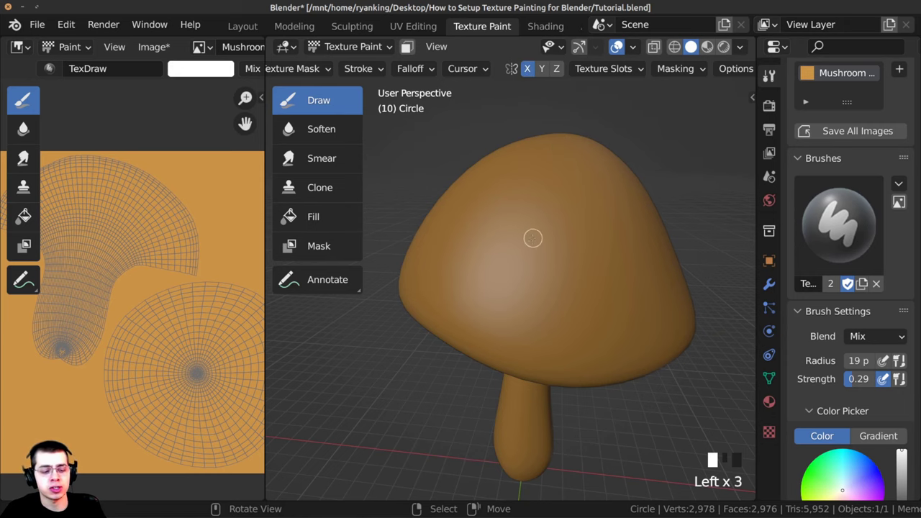
# Step: Test mirrored painting with a white smiling face and a symmetrical pattern on the front of the mushroom cap, and undo the strokes
pyautogui.keyDown('ctrl'); pyautogui.moveTo(533, 238); pyautogui.dragTo(514, 230, button='middle'); pyautogui.keyUp('ctrl')
pyautogui.moveTo(514, 230); pyautogui.dragTo(503, 306)
pyautogui.moveTo(490, 317); pyautogui.dragTo(535, 319, button='middle')
pyautogui.hotkey('ctrl', 'z')
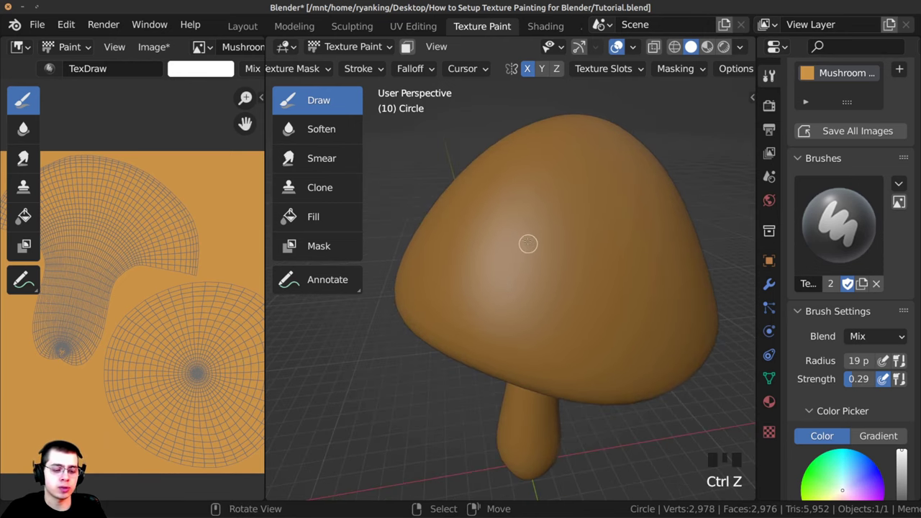
pyautogui.moveTo(529, 244); pyautogui.dragTo(535, 238)
pyautogui.moveTo(535, 238); pyautogui.dragTo(485, 255, button='middle')
pyautogui.click(490, 262)
pyautogui.moveTo(504, 341); pyautogui.dragTo(558, 360)
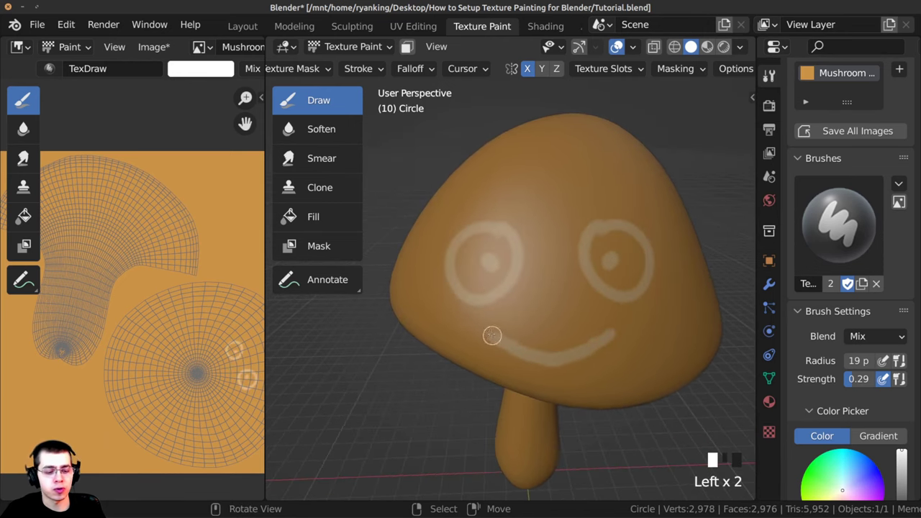
pyautogui.keyDown('ctrl'); pyautogui.moveTo(491, 335); pyautogui.dragTo(480, 345, button='middle'); pyautogui.keyUp('ctrl')
pyautogui.moveTo(448, 314); pyautogui.dragTo(463, 346, button='middle')
pyautogui.hotkey('ctrl', 'z')
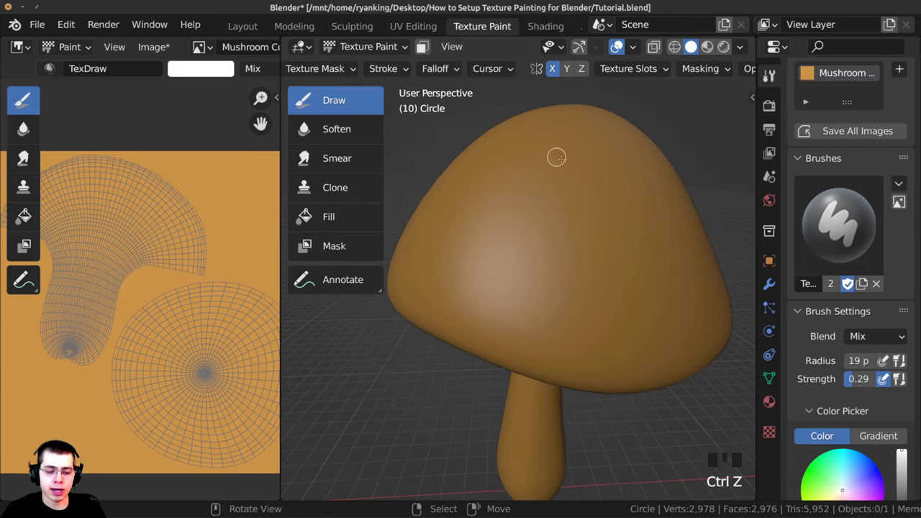
pyautogui.moveTo(556, 157)
pyautogui.mouseDown()
pyautogui.moveTo(613, 310)
pyautogui.moveTo(599, 306)
pyautogui.moveTo(531, 165)
pyautogui.moveTo(450, 295)
pyautogui.mouseUp()
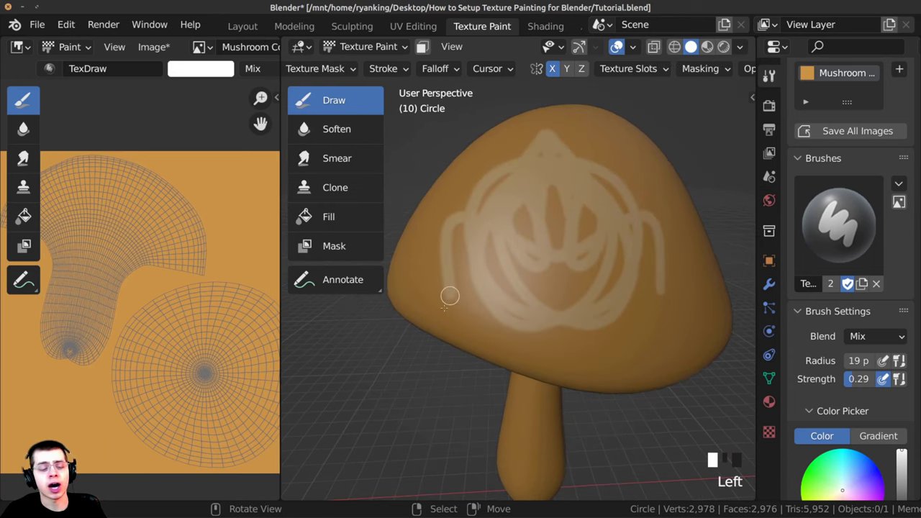
pyautogui.hotkey('ctrl', 'z')
# Step: Widen the image editor, paint white test strokes across the cap's circular UV island there, and undo them
pyautogui.moveTo(282, 246); pyautogui.dragTo(437, 245)
pyautogui.moveTo(318, 201); pyautogui.dragTo(329, 182, button='middle')
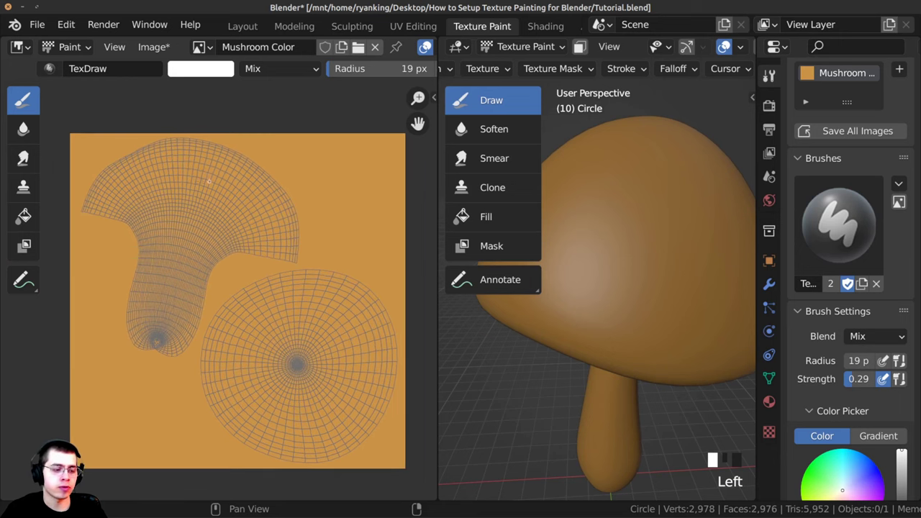
pyautogui.moveTo(330, 295)
pyautogui.mouseDown()
pyautogui.moveTo(277, 360)
pyautogui.moveTo(367, 432)
pyautogui.mouseUp()
pyautogui.moveTo(630, 335); pyautogui.dragTo(610, 337, button='middle')
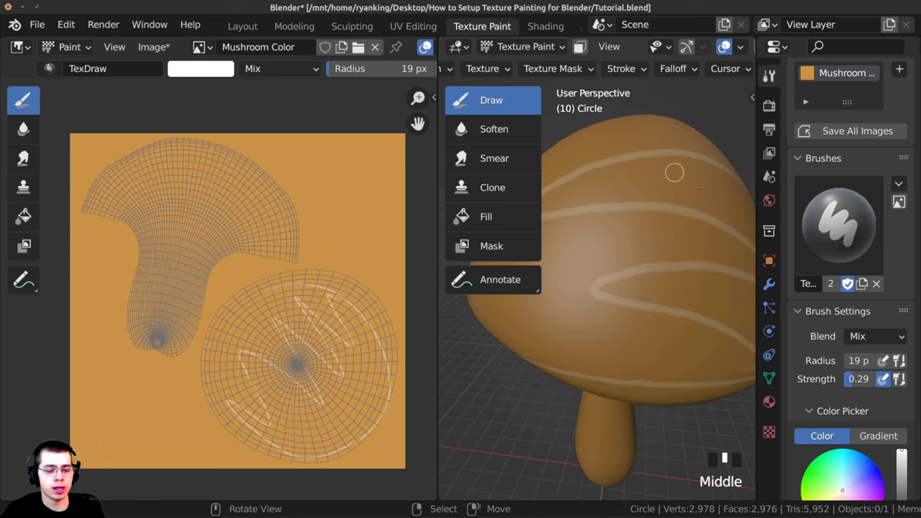
pyautogui.hotkey('ctrl', 'z')
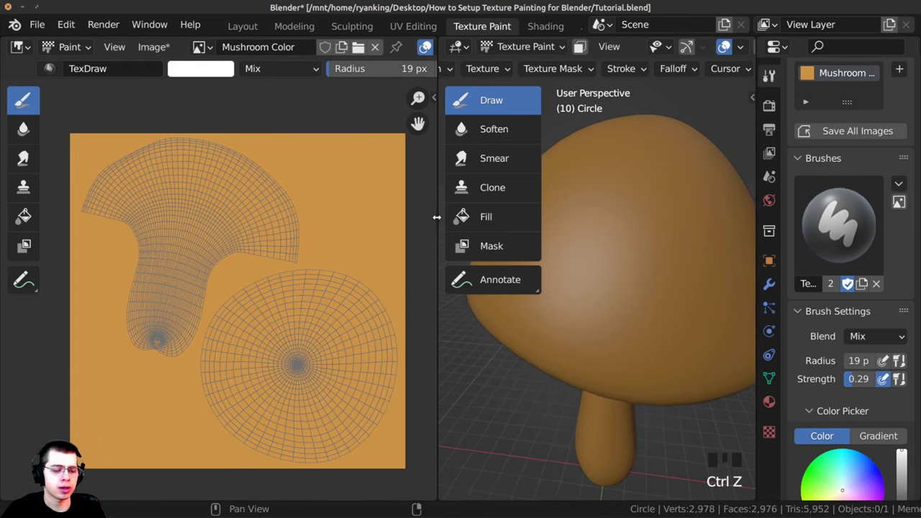
# Step: Narrow the image editor and the properties editor to enlarge the 3D viewport, and look through the brush settings
pyautogui.moveTo(437, 218); pyautogui.dragTo(55, 217)
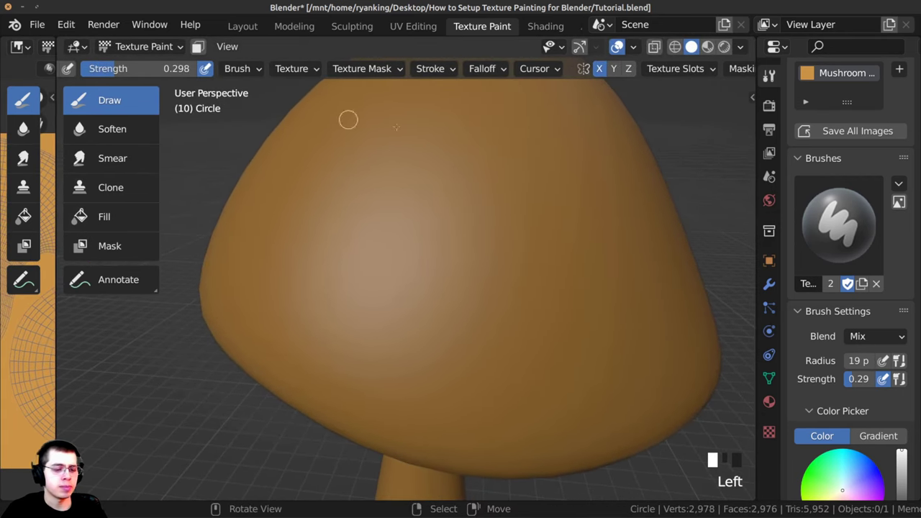
pyautogui.keyDown('ctrl'); pyautogui.moveTo(348, 120); pyautogui.dragTo(499, 290, button='middle'); pyautogui.keyUp('ctrl')
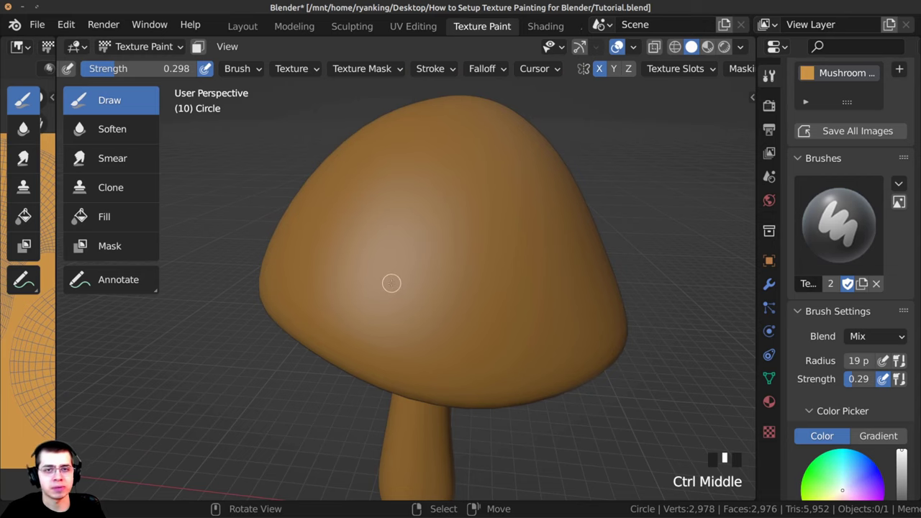
pyautogui.moveTo(393, 276); pyautogui.dragTo(393, 281, button='middle')
pyautogui.moveTo(92, 68); pyautogui.dragTo(429, 67, button='middle')
pyautogui.moveTo(164, 64); pyautogui.dragTo(210, 63, button='middle')
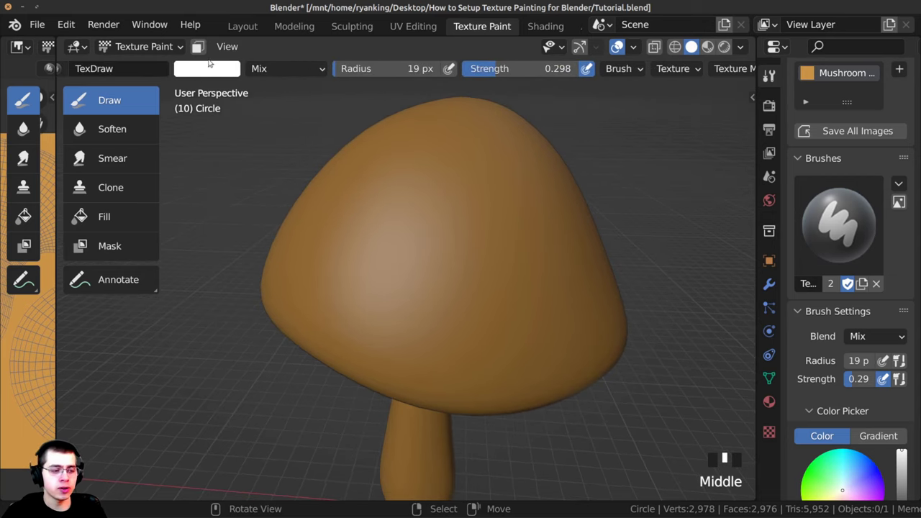
pyautogui.click(210, 69)
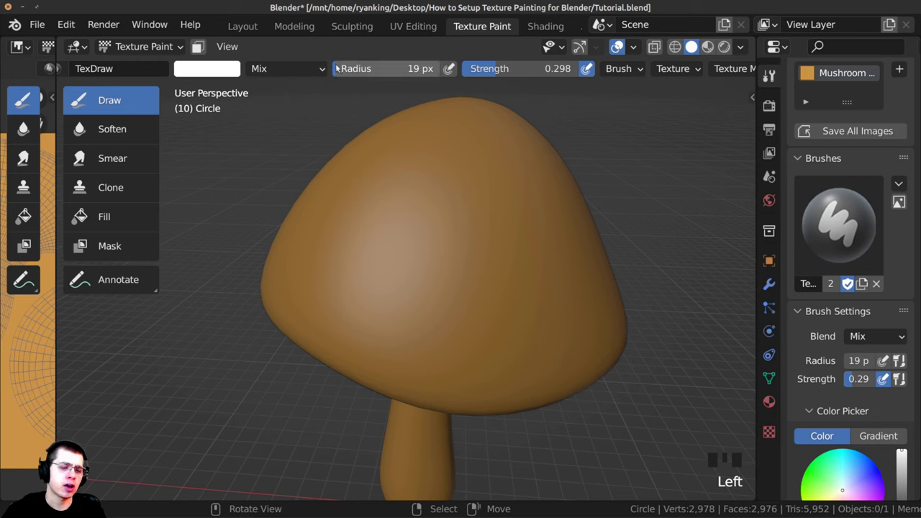
pyautogui.moveTo(916, 127)
pyautogui.mouseDown()
pyautogui.moveTo(916, 395)
pyautogui.moveTo(917, 223)
pyautogui.mouseUp()
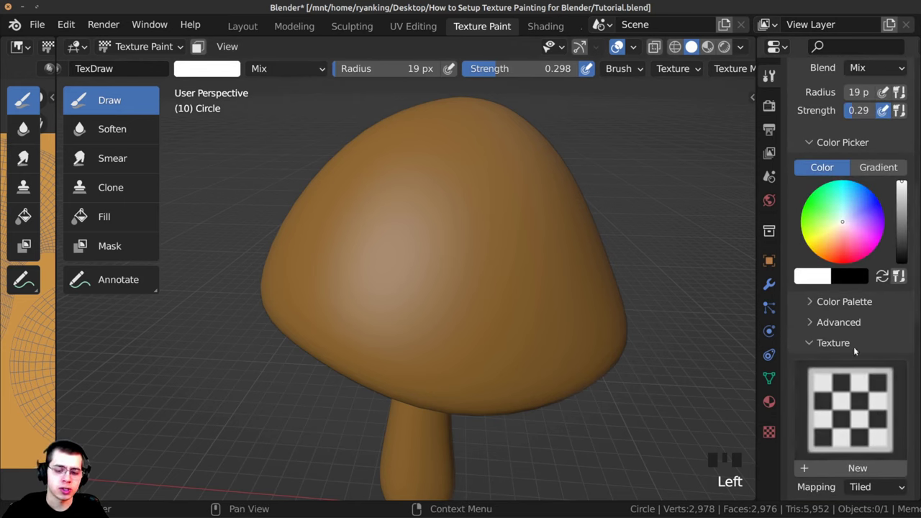
pyautogui.scroll(10, 918, 176)
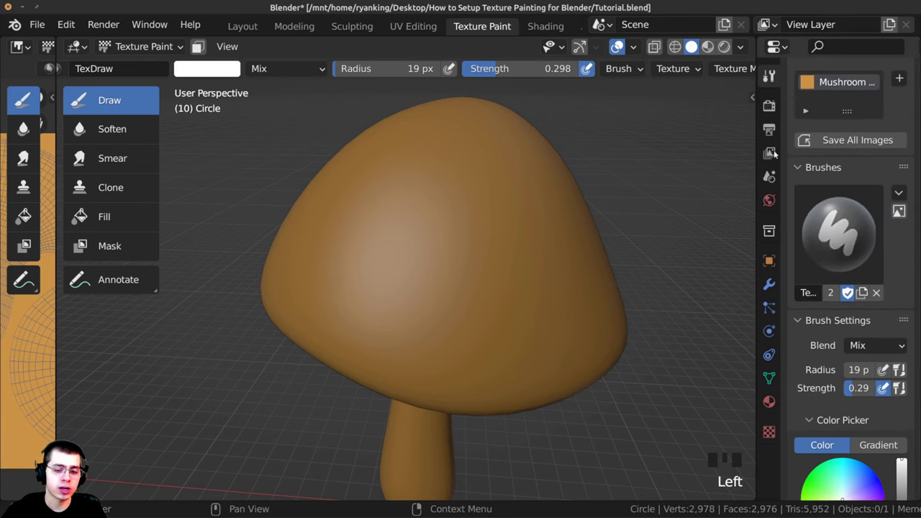
pyautogui.moveTo(758, 153); pyautogui.dragTo(841, 152)
pyautogui.scroll(-5, 343, 68)
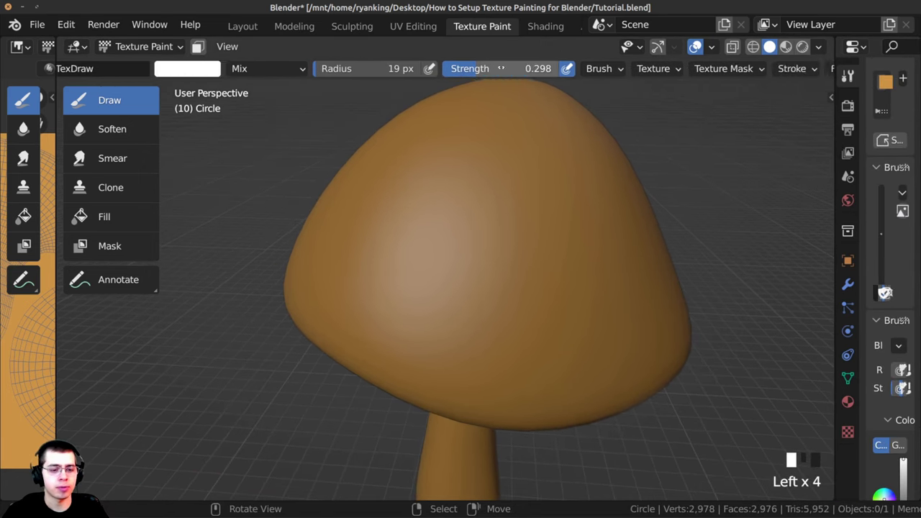
pyautogui.scroll(5, 343, 68)
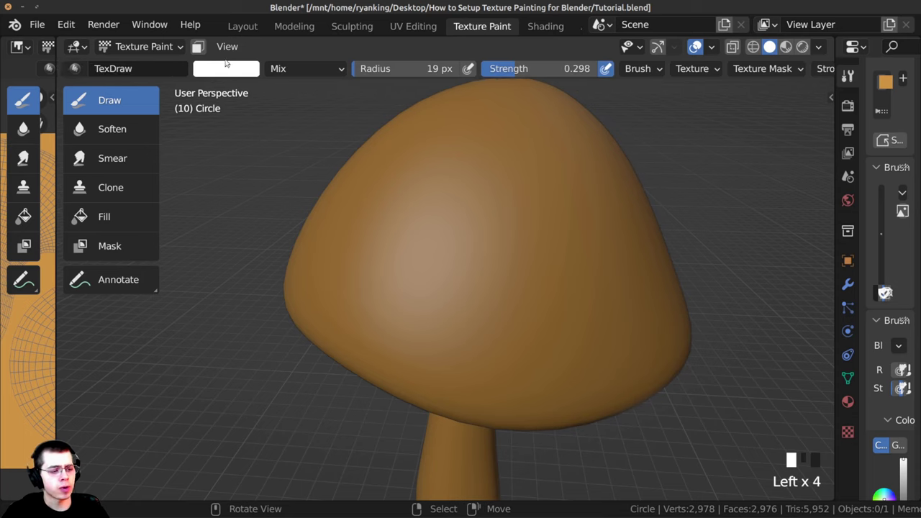
# Step: Set the brush color to a slightly darkened red and paint mirrored test strokes on the front of the cap
pyautogui.click(220, 68)
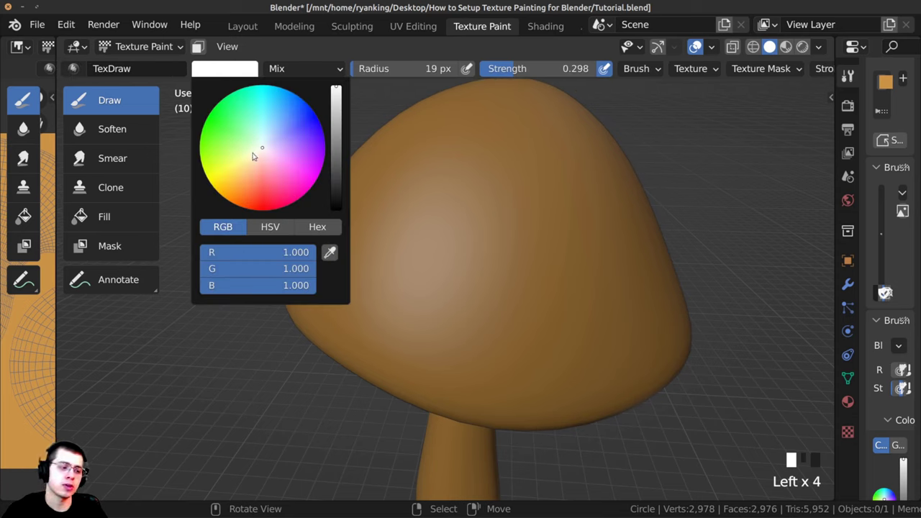
pyautogui.moveTo(257, 209); pyautogui.dragTo(257, 229)
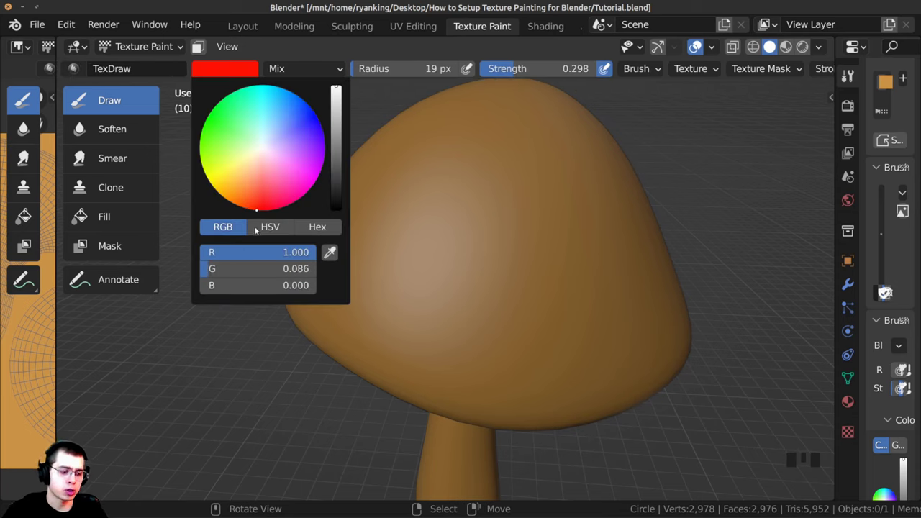
pyautogui.moveTo(339, 94); pyautogui.dragTo(335, 93)
pyautogui.moveTo(452, 183)
pyautogui.mouseDown()
pyautogui.moveTo(473, 238)
pyautogui.moveTo(549, 298)
pyautogui.moveTo(480, 247)
pyautogui.mouseUp()
pyautogui.moveTo(526, 198)
pyautogui.mouseDown()
pyautogui.moveTo(441, 169)
pyautogui.moveTo(483, 189)
pyautogui.mouseUp()
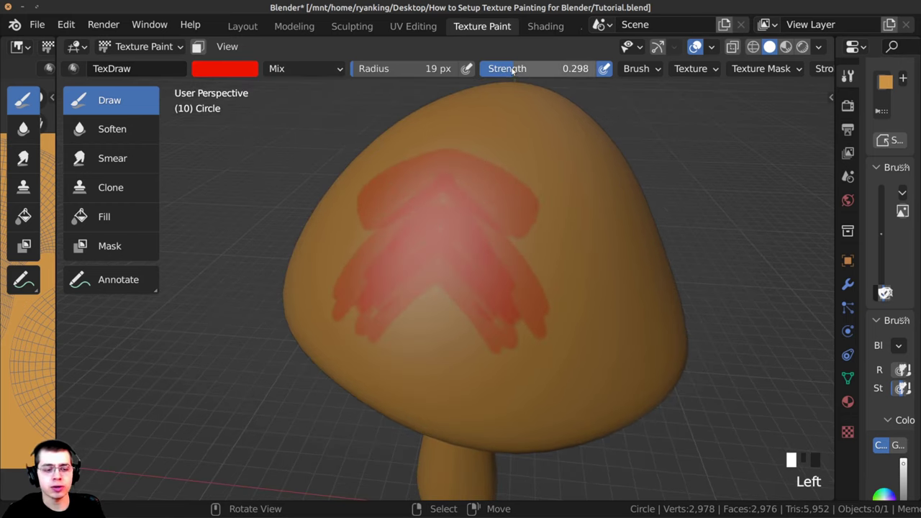
# Step: Raise the brush strength to 1.000 and paint solid red over the upper part of the cap
pyautogui.moveTo(512, 69); pyautogui.dragTo(610, 69)
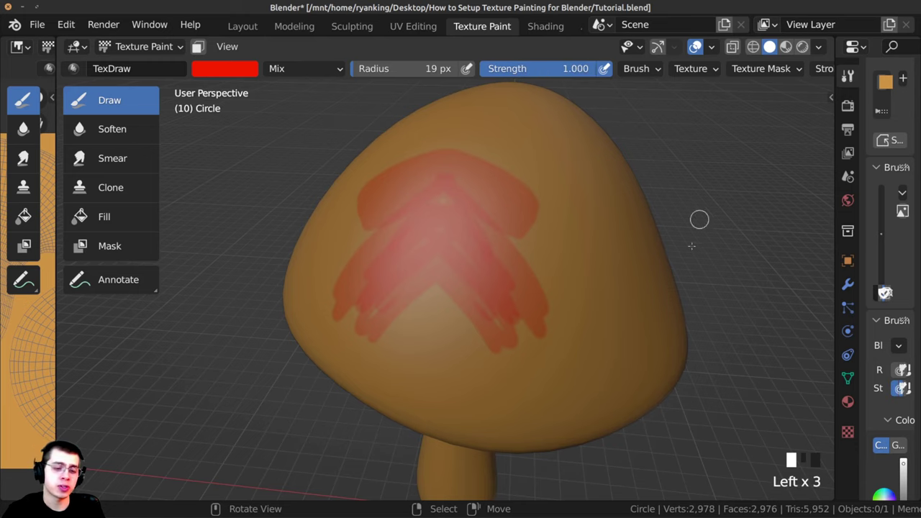
pyautogui.moveTo(380, 144)
pyautogui.mouseDown()
pyautogui.moveTo(539, 165)
pyautogui.moveTo(564, 238)
pyautogui.moveTo(600, 269)
pyautogui.moveTo(552, 278)
pyautogui.moveTo(540, 238)
pyautogui.mouseUp()
pyautogui.moveTo(540, 237); pyautogui.dragTo(536, 316, button='middle')
pyautogui.scroll(-2, 535, 317)
pyautogui.moveTo(500, 270)
pyautogui.mouseDown()
pyautogui.moveTo(517, 283)
pyautogui.moveTo(500, 325)
pyautogui.moveTo(535, 285)
pyautogui.mouseUp()
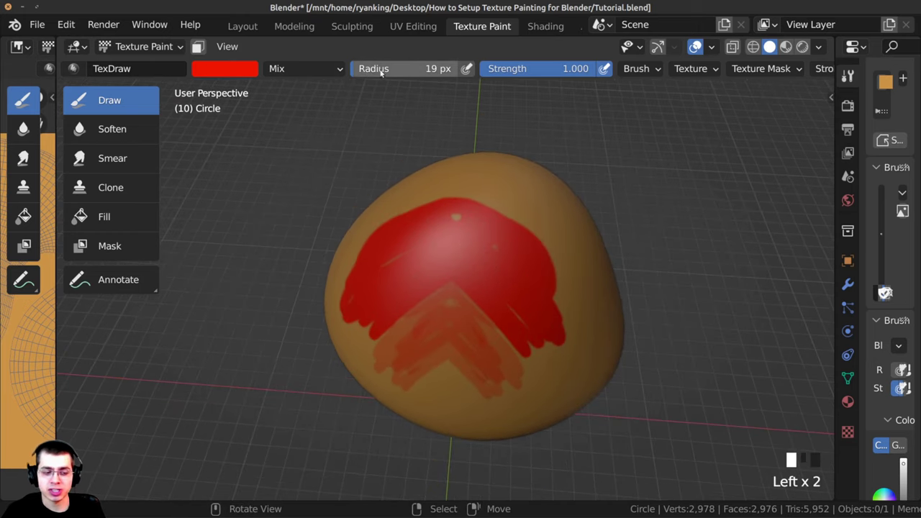
# Step: Enlarge the brush radius to 237 px, reduce it to 120 px, and paint the cap's top and sides red with broad strokes
pyautogui.moveTo(366, 72); pyautogui.dragTo(497, 71)
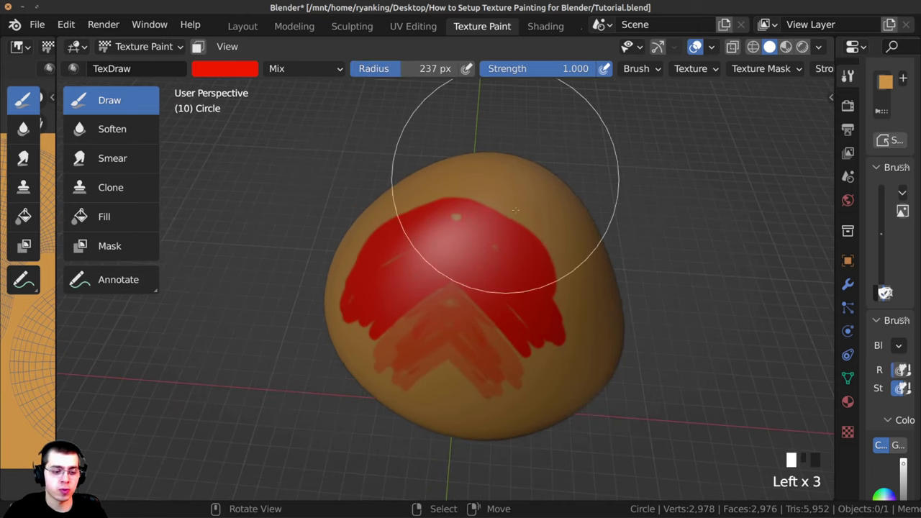
pyautogui.keyDown('ctrl'); pyautogui.moveTo(460, 231); pyautogui.dragTo(462, 193, button='middle'); pyautogui.keyUp('ctrl')
pyautogui.moveTo(462, 193); pyautogui.dragTo(466, 190)
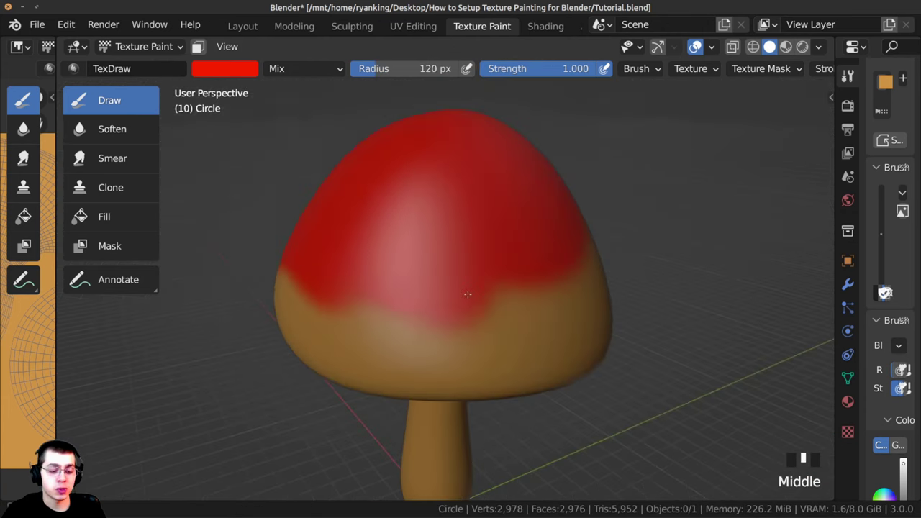
pyautogui.keyDown('ctrl'); pyautogui.moveTo(442, 288); pyautogui.dragTo(442, 271, button='middle'); pyautogui.keyUp('ctrl')
pyautogui.moveTo(442, 271); pyautogui.dragTo(571, 264)
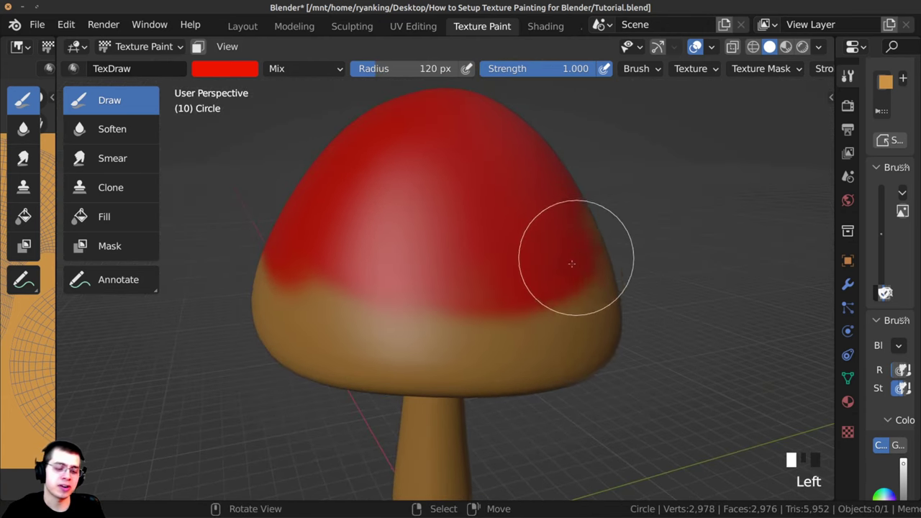
pyautogui.moveTo(437, 294); pyautogui.dragTo(370, 303, button='middle')
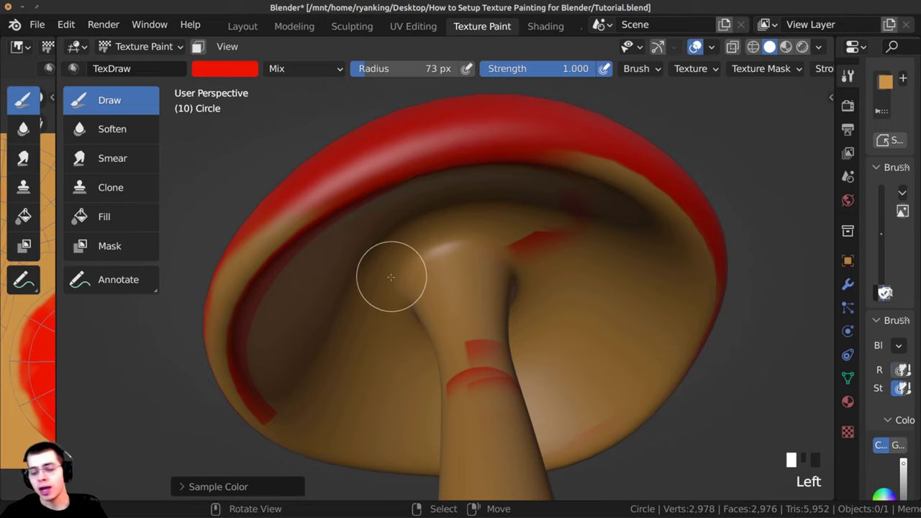
# Step: Try color sampling on the red cap and the orange-brown underside, and cover the red spills on the stem and underside with the sampled orange-brown
pyautogui.press('s')
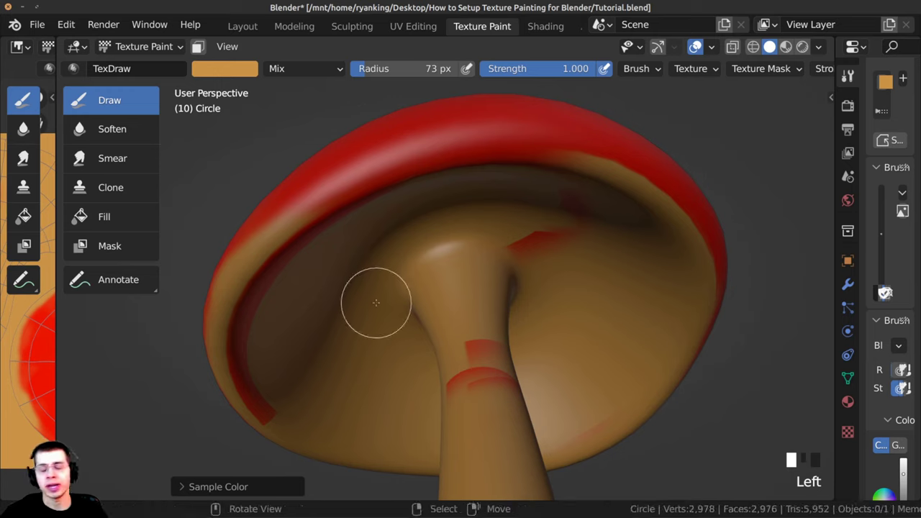
pyautogui.press('s')
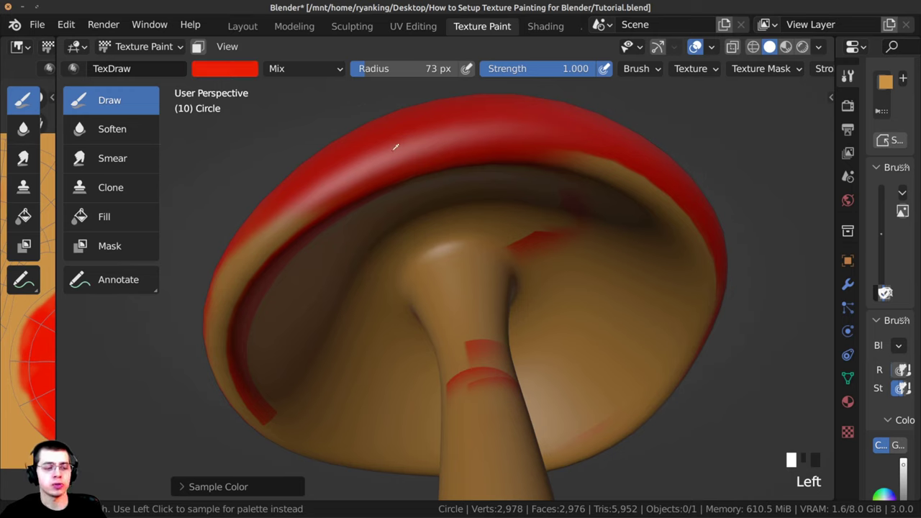
pyautogui.click(373, 282)
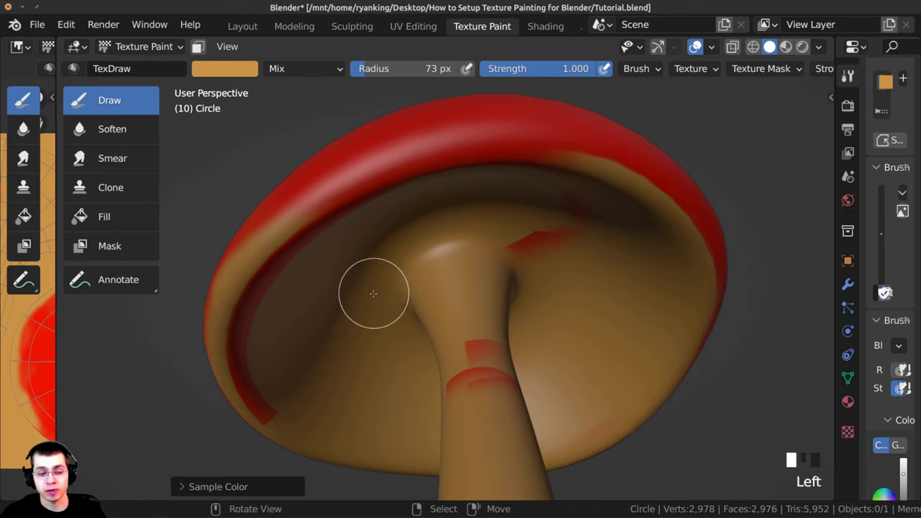
pyautogui.moveTo(543, 255); pyautogui.dragTo(578, 190, button='middle')
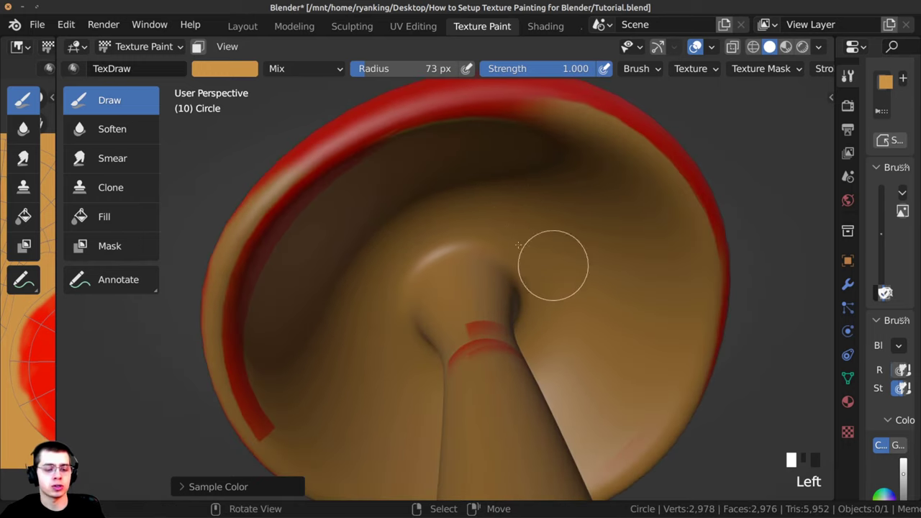
pyautogui.moveTo(554, 264); pyautogui.dragTo(471, 354, button='middle')
pyautogui.moveTo(471, 353); pyautogui.dragTo(511, 377)
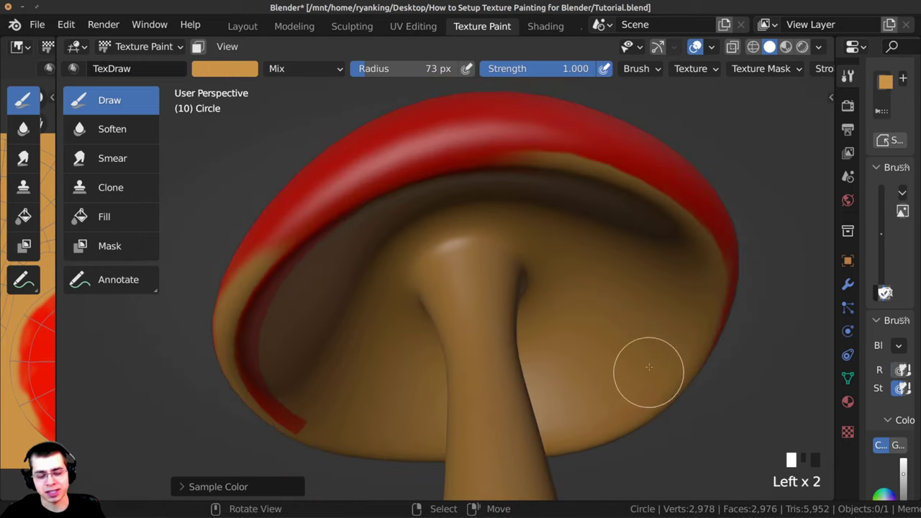
# Step: Toggle the tool list's visibility, try the Soften tool and return to the Draw tool
pyautogui.keyDown('ctrl'); pyautogui.moveTo(520, 294); pyautogui.dragTo(162, 60, button='middle'); pyautogui.keyUp('ctrl')
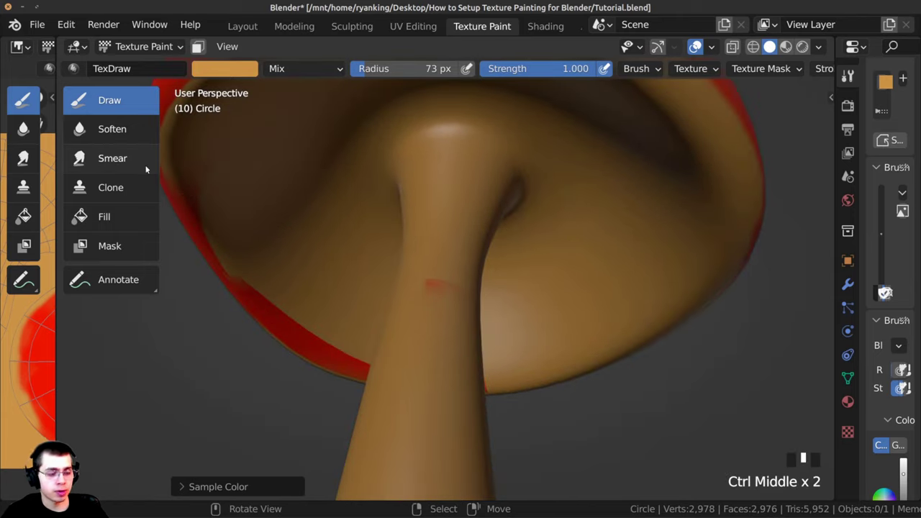
pyautogui.press('t')
pyautogui.press('t')
pyautogui.press('t')
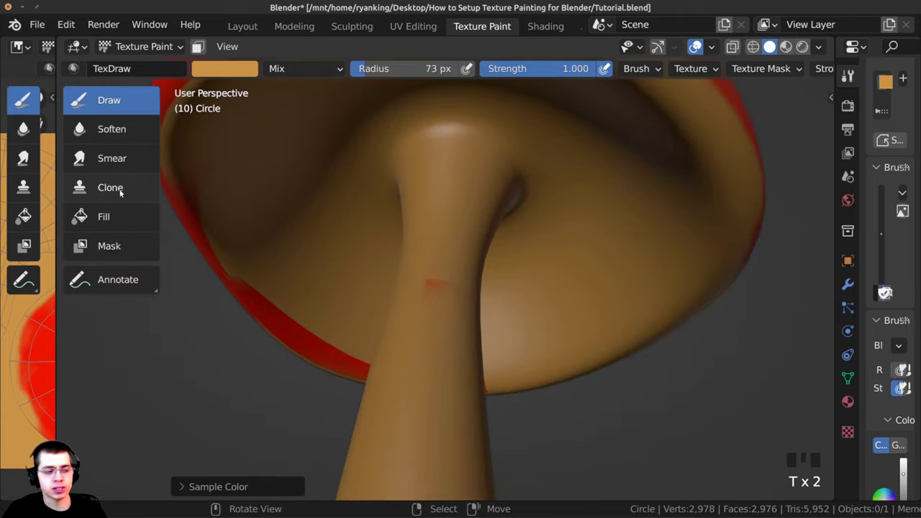
pyautogui.press('t')
pyautogui.click(109, 129)
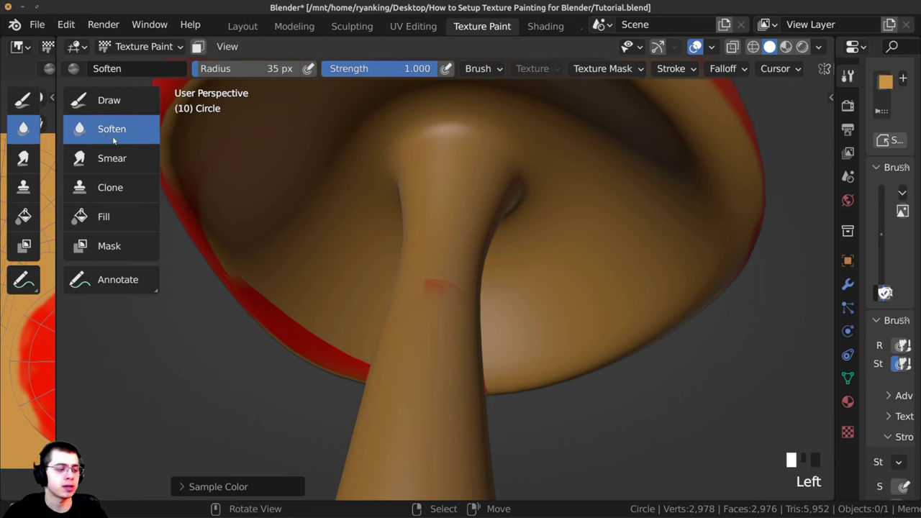
pyautogui.click(110, 100)
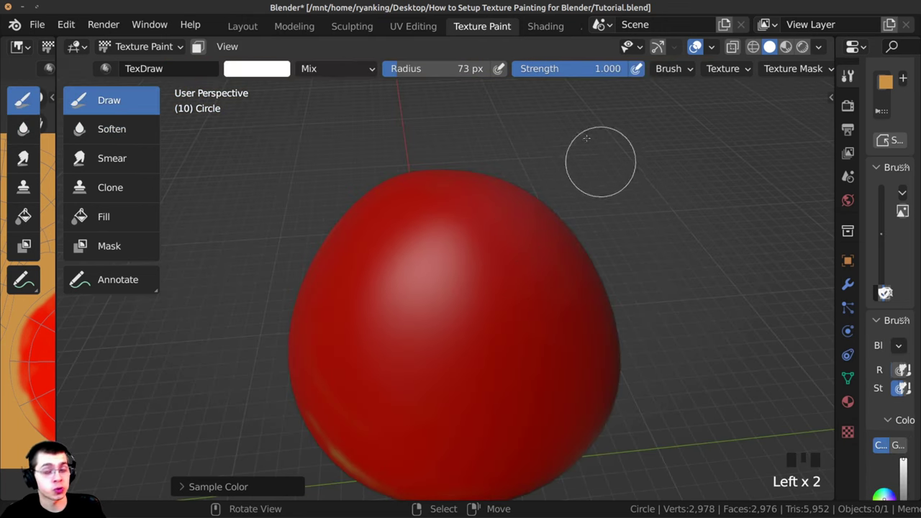
# Step: Set the Draw brush's stroke spacing to 156% and its radius to 43 px
pyautogui.scroll(-5, 612, 69)
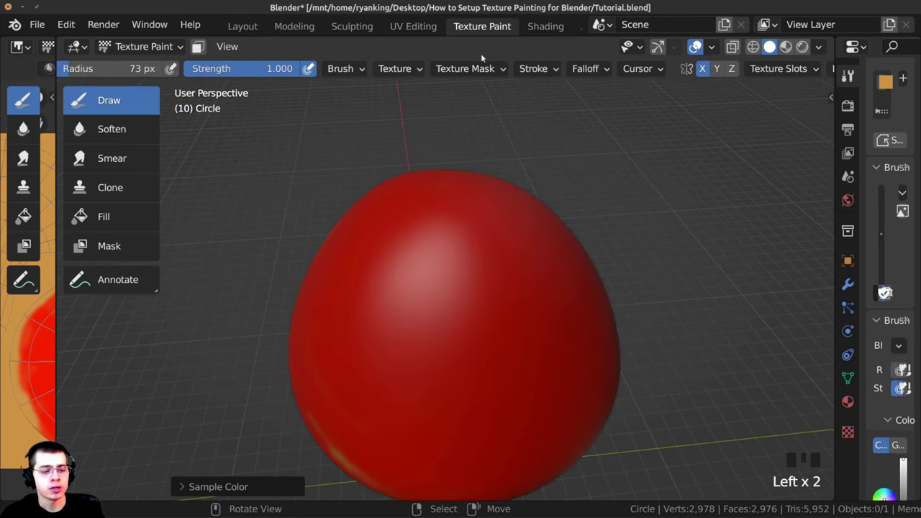
pyautogui.click(533, 68)
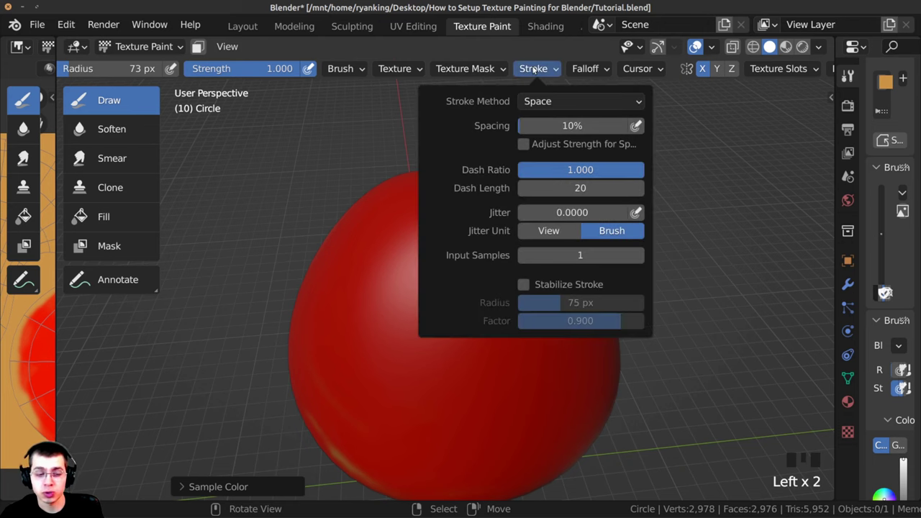
pyautogui.hotkey('ctrl', 'z')
pyautogui.moveTo(539, 131); pyautogui.dragTo(543, 131)
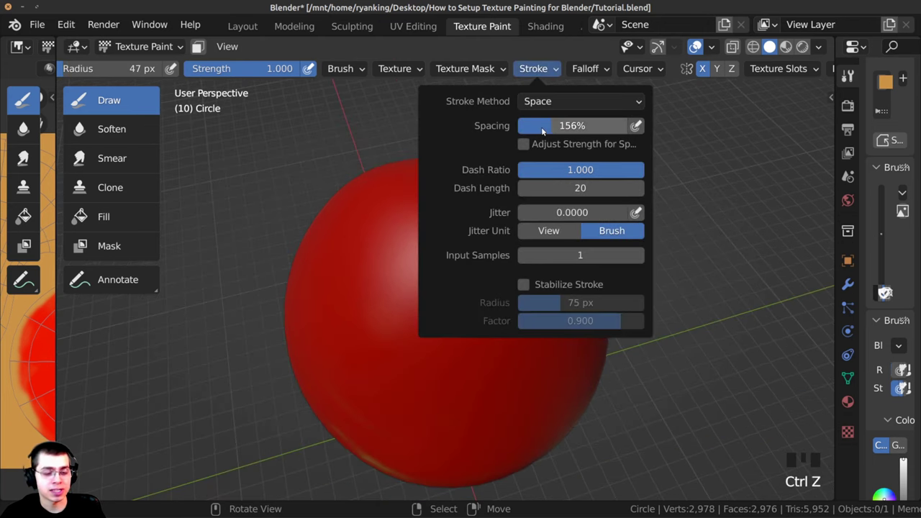
pyautogui.moveTo(96, 70); pyautogui.dragTo(206, 78, button='middle')
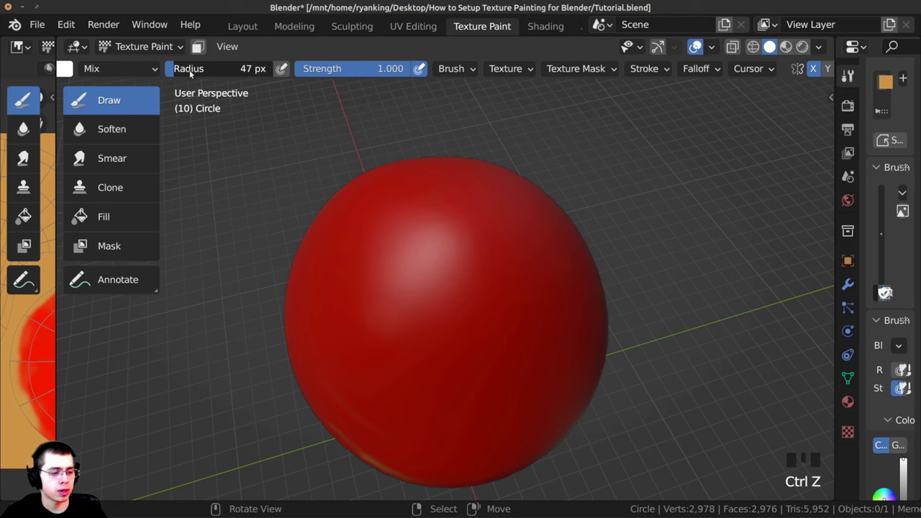
pyautogui.moveTo(187, 72); pyautogui.dragTo(184, 72)
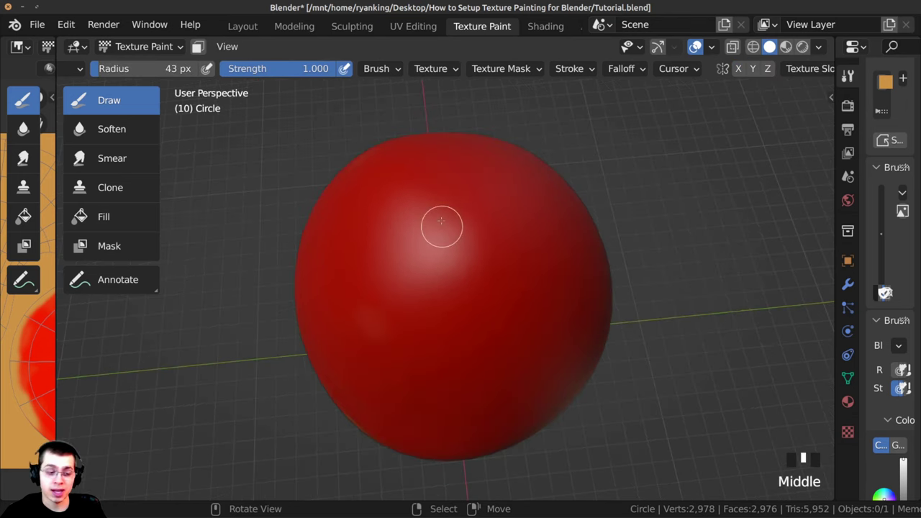
# Step: Paint spaced white spots around the top of the red cap
pyautogui.moveTo(442, 213)
pyautogui.mouseDown()
pyautogui.moveTo(502, 284)
pyautogui.moveTo(451, 378)
pyautogui.mouseUp()
pyautogui.click(413, 375)
pyautogui.click(361, 339)
pyautogui.click(384, 279)
pyautogui.click(405, 217)
pyautogui.click(455, 178)
pyautogui.click(519, 170)
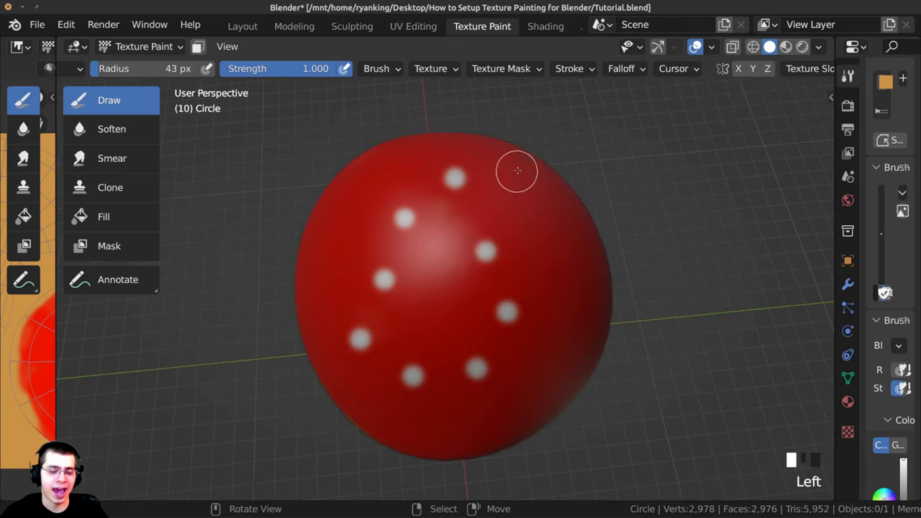
pyautogui.click(556, 224)
pyautogui.click(575, 284)
pyautogui.moveTo(439, 273); pyautogui.dragTo(467, 270, button='middle')
pyautogui.click(467, 271)
# Step: Add more spaced white spots around the sides and lower part of the cap
pyautogui.moveTo(363, 317); pyautogui.dragTo(431, 259, button='middle')
pyautogui.click(374, 317)
pyautogui.click(418, 365)
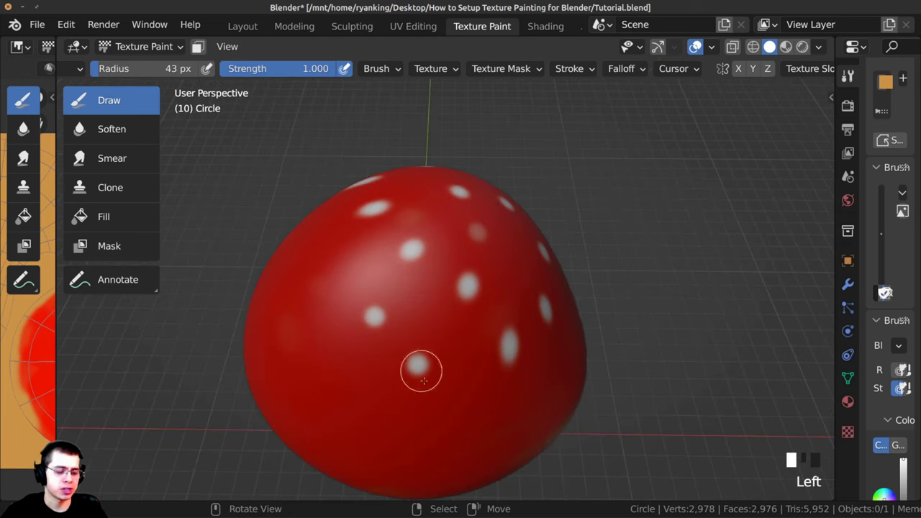
pyautogui.click(406, 428)
pyautogui.click(341, 426)
pyautogui.click(292, 384)
pyautogui.click(276, 322)
pyautogui.click(299, 262)
pyautogui.moveTo(342, 283); pyautogui.dragTo(295, 226, button='middle')
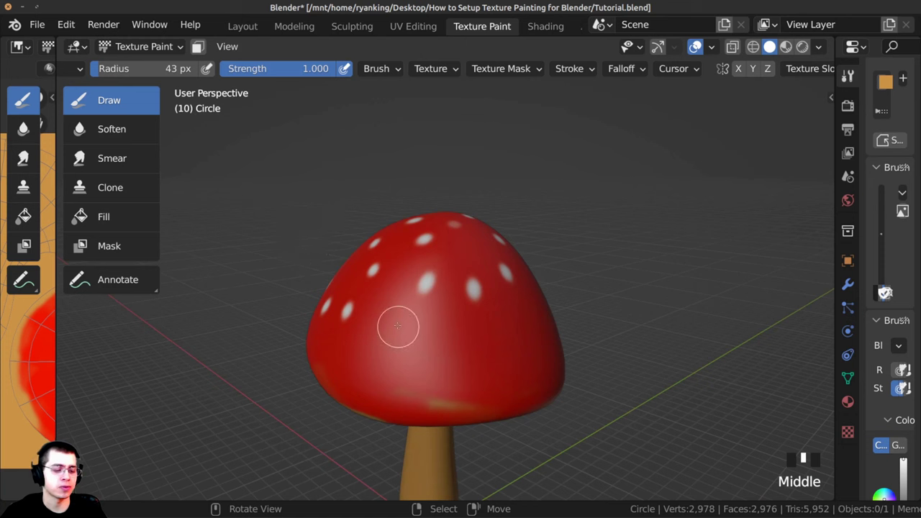
pyautogui.moveTo(457, 346); pyautogui.dragTo(532, 359)
pyautogui.moveTo(532, 359); pyautogui.dragTo(633, 425, button='middle')
# Step: Change the stroke method to Line, try straight rows of white spots on the cap, and undo them
pyautogui.click(574, 69)
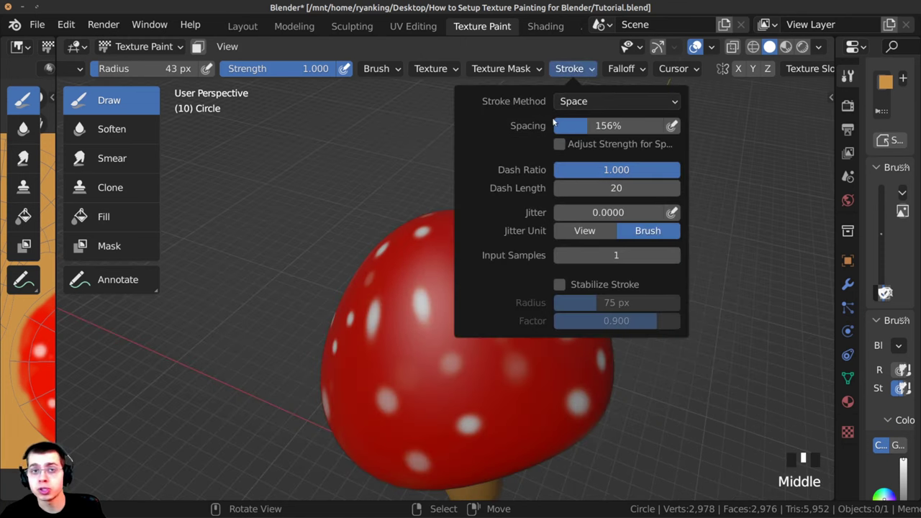
pyautogui.click(567, 101)
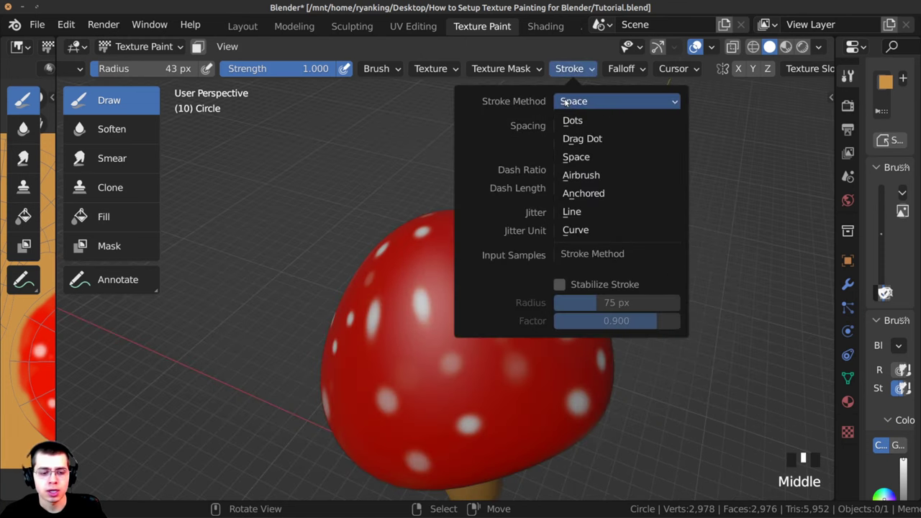
pyautogui.click(568, 214)
pyautogui.keyDown('ctrl'); pyautogui.moveTo(481, 341); pyautogui.dragTo(438, 264, button='middle'); pyautogui.keyUp('ctrl')
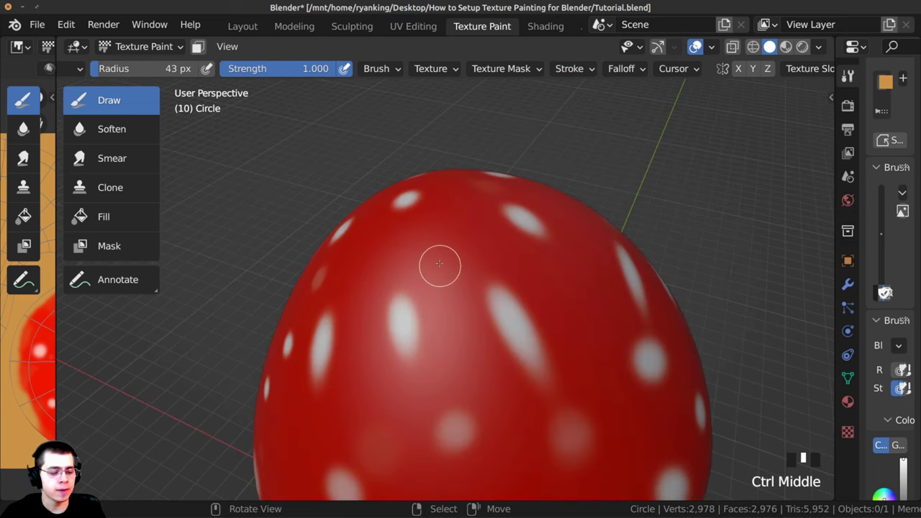
pyautogui.moveTo(438, 263); pyautogui.dragTo(516, 435)
pyautogui.keyDown('ctrl'); pyautogui.moveTo(411, 319); pyautogui.dragTo(444, 267, button='middle'); pyautogui.keyUp('ctrl')
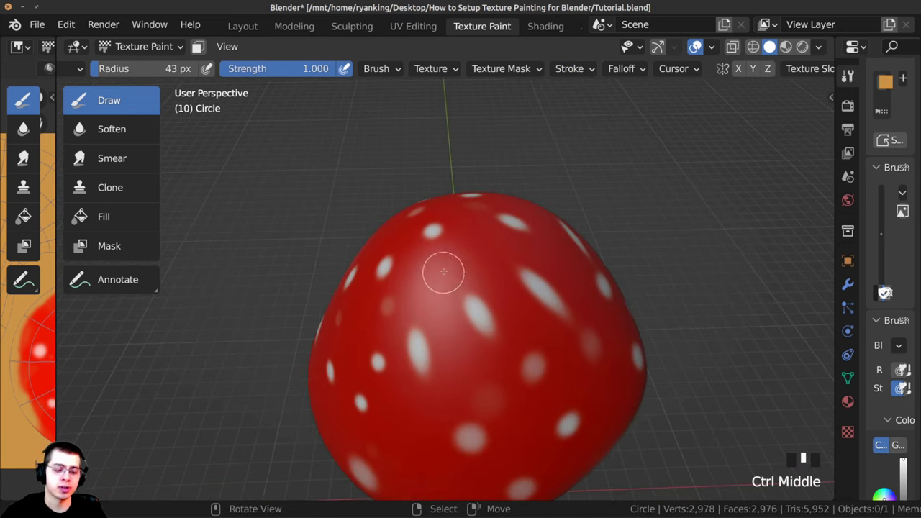
pyautogui.click(490, 402)
pyautogui.hotkey('ctrl', 'z')
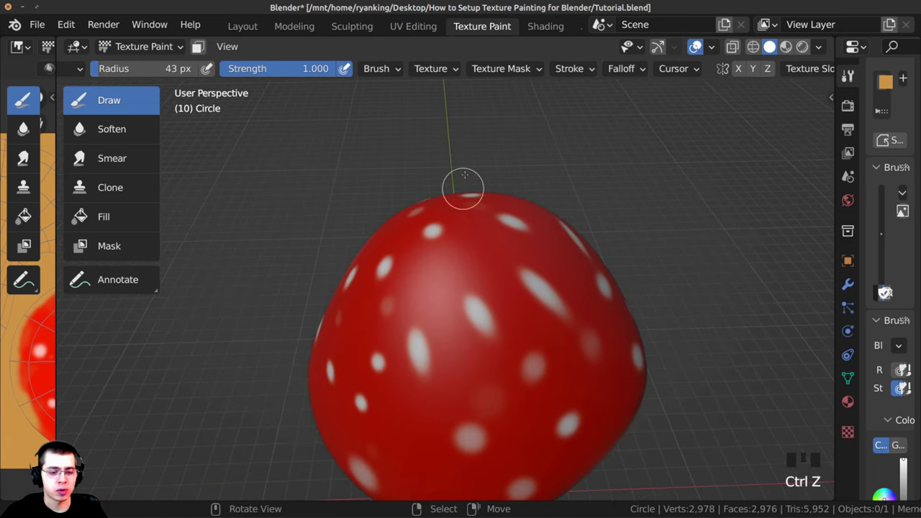
# Step: Set the line stroke's spacing to 9% and try continuous straight white lines down the cap, undoing the first attempt
pyautogui.click(586, 72)
pyautogui.click(574, 130)
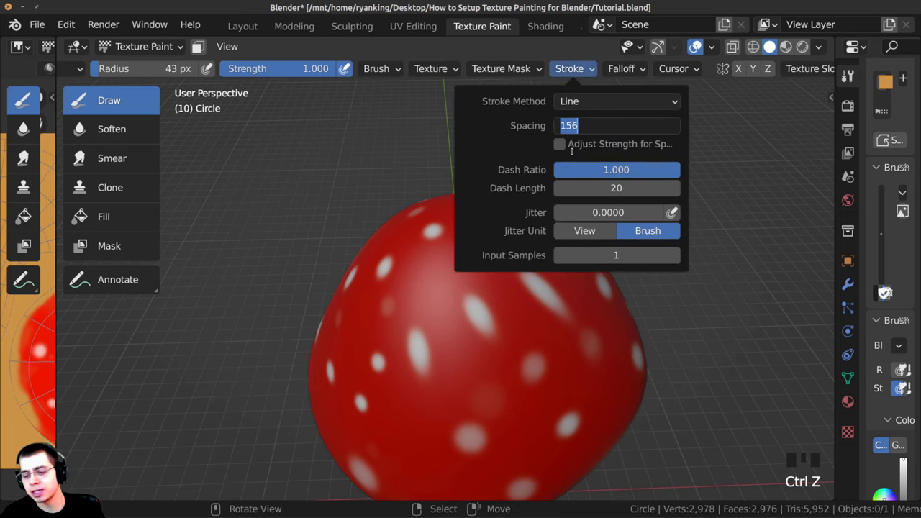
pyautogui.write('9')
pyautogui.press('Return')
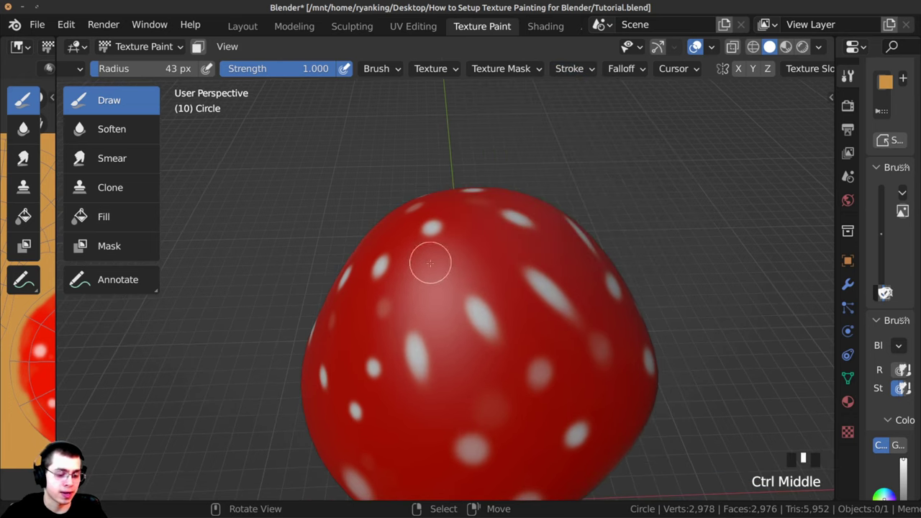
pyautogui.moveTo(426, 259); pyautogui.dragTo(459, 391)
pyautogui.keyDown('ctrl'); pyautogui.moveTo(397, 346); pyautogui.dragTo(414, 288, button='middle'); pyautogui.keyUp('ctrl')
pyautogui.hotkey('ctrl', 'z')
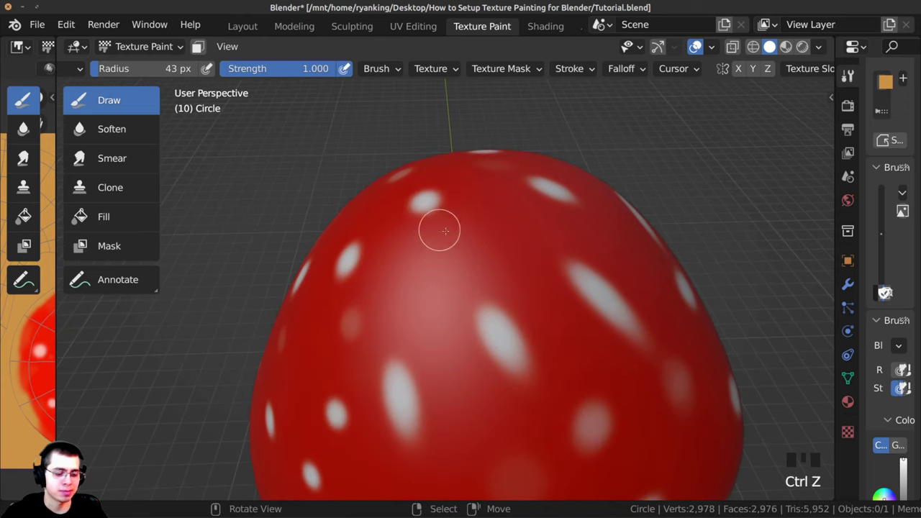
pyautogui.moveTo(438, 226); pyautogui.dragTo(426, 401)
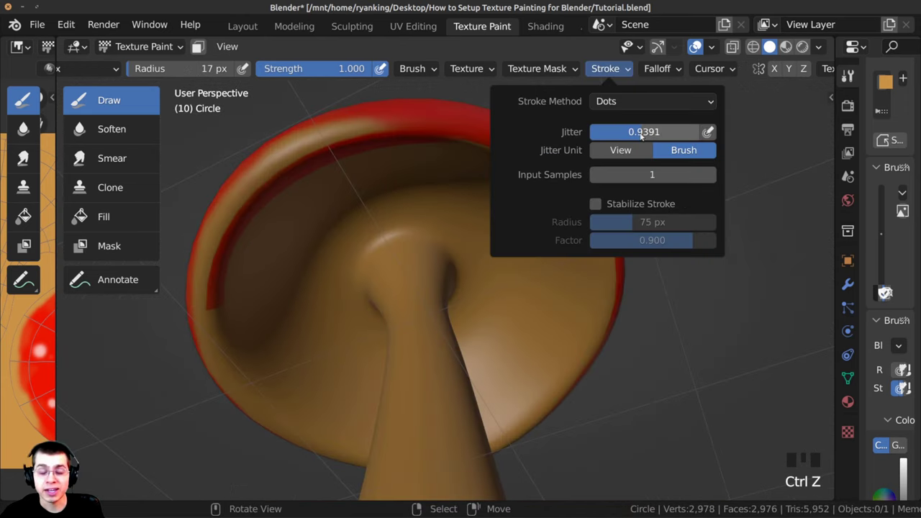
# Step: Set the Dots stroke's jitter to 0.8957 and paint scattered dots on the underside of the cap
pyautogui.moveTo(638, 133); pyautogui.dragTo(636, 132)
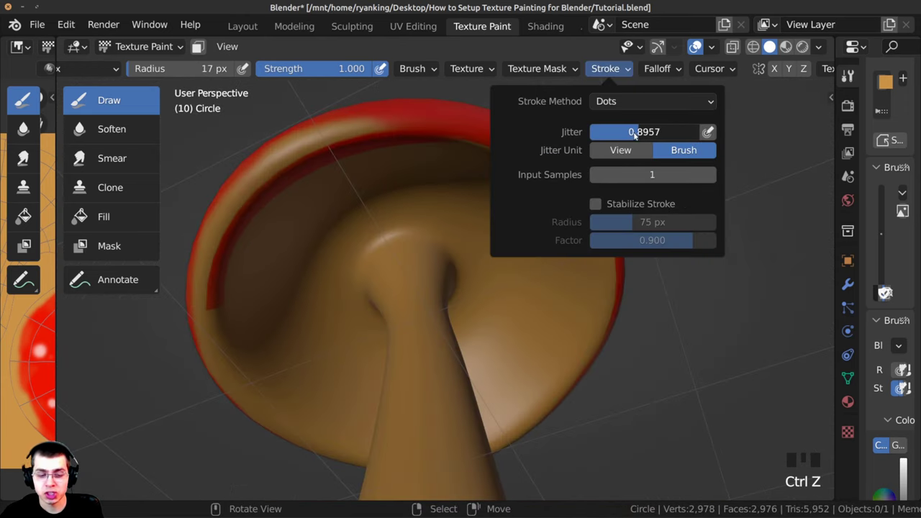
pyautogui.moveTo(455, 193); pyautogui.dragTo(456, 170, button='middle')
pyautogui.moveTo(456, 170)
pyautogui.mouseDown()
pyautogui.moveTo(509, 226)
pyautogui.moveTo(458, 199)
pyautogui.moveTo(501, 257)
pyautogui.moveTo(514, 253)
pyautogui.moveTo(532, 227)
pyautogui.moveTo(494, 210)
pyautogui.moveTo(362, 234)
pyautogui.moveTo(468, 255)
pyautogui.mouseUp()
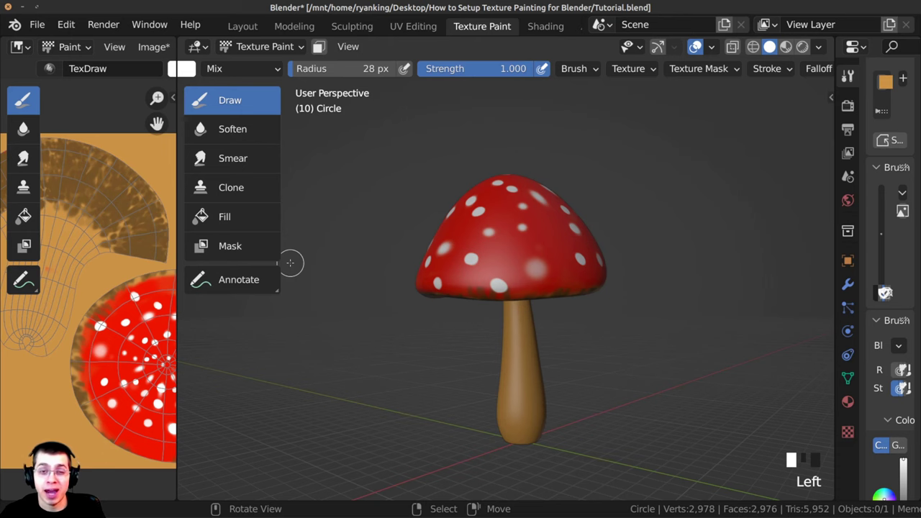
# Step: Widen the image editor and save the painted texture as the JPEG file Mushroom Color.jpg
pyautogui.moveTo(177, 263); pyautogui.dragTo(287, 263)
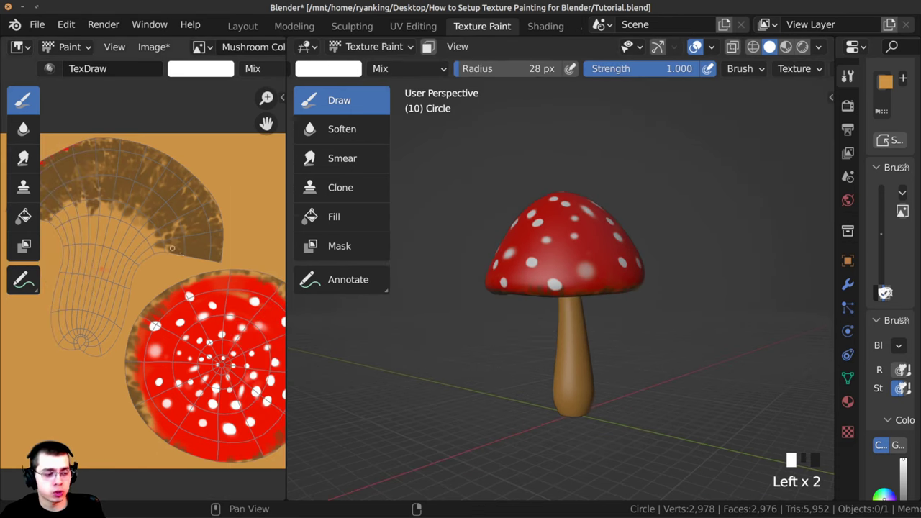
pyautogui.click(152, 48)
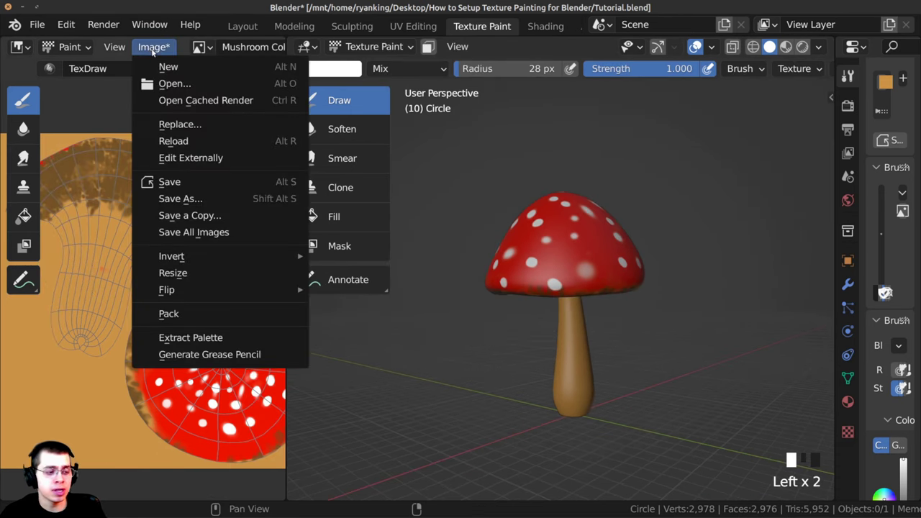
pyautogui.click(180, 199)
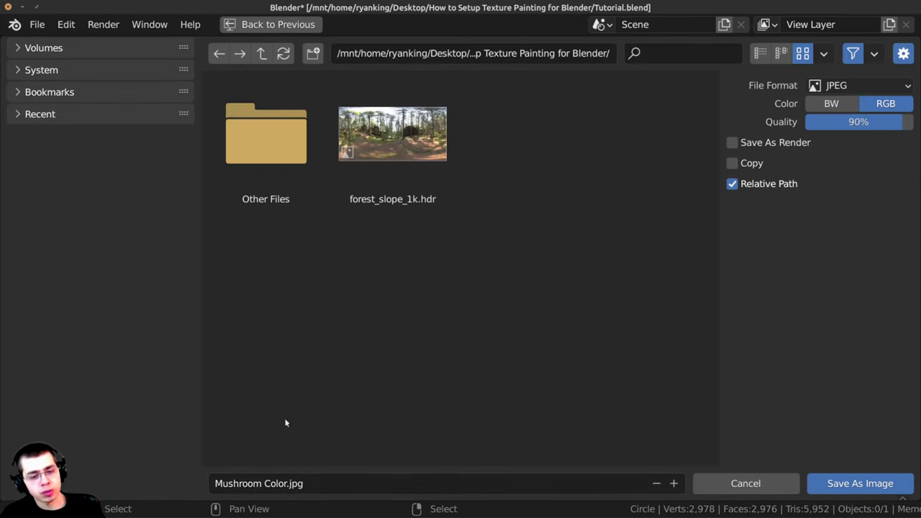
pyautogui.click(838, 483)
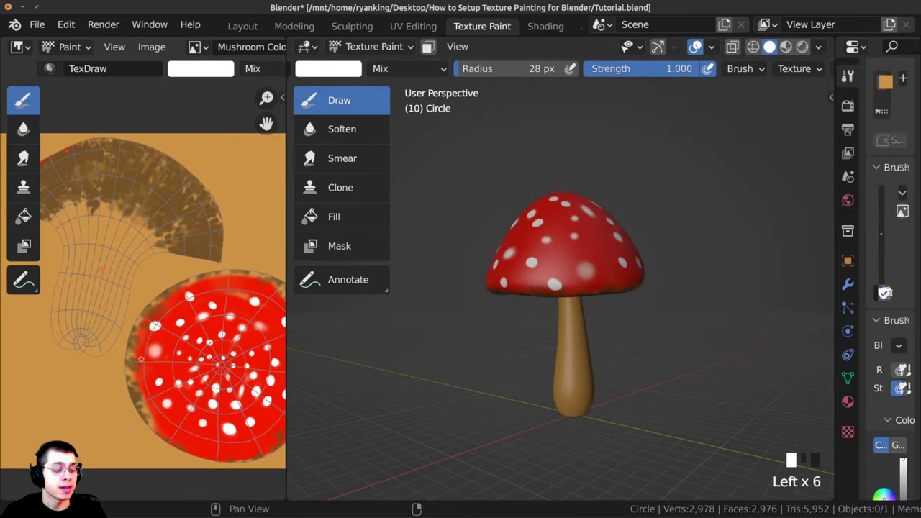
# Step: Paint additional white spots on the cap to change the saved texture
pyautogui.keyDown('ctrl'); pyautogui.moveTo(546, 345); pyautogui.dragTo(546, 316, button='middle'); pyautogui.keyUp('ctrl')
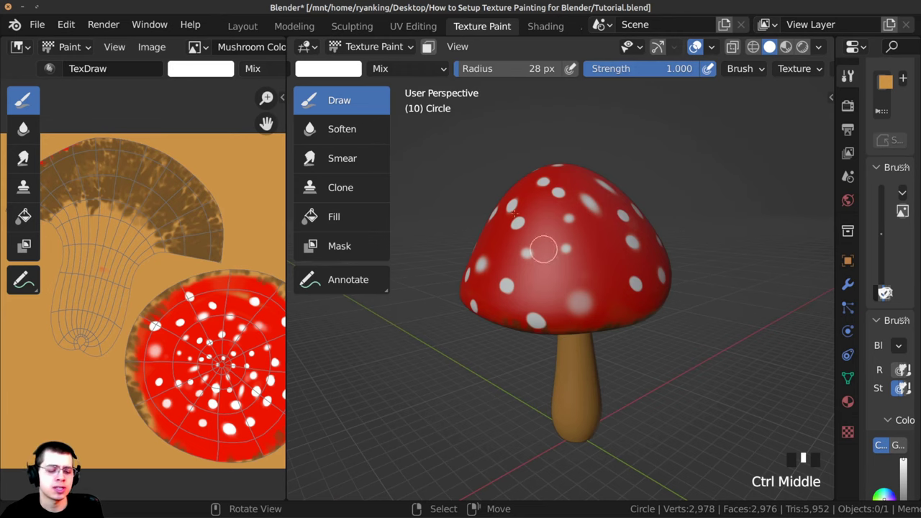
pyautogui.keyDown('ctrl'); pyautogui.moveTo(545, 249); pyautogui.dragTo(619, 248, button='middle'); pyautogui.keyUp('ctrl')
pyautogui.moveTo(460, 223)
pyautogui.keyDown('ctrl'); pyautogui.mouseDown(button='middle')
pyautogui.moveTo(590, 309)
pyautogui.moveTo(555, 319)
pyautogui.moveTo(500, 298)
pyautogui.moveTo(529, 331)
pyautogui.mouseUp(button='middle'); pyautogui.keyUp('ctrl')
pyautogui.click(592, 317)
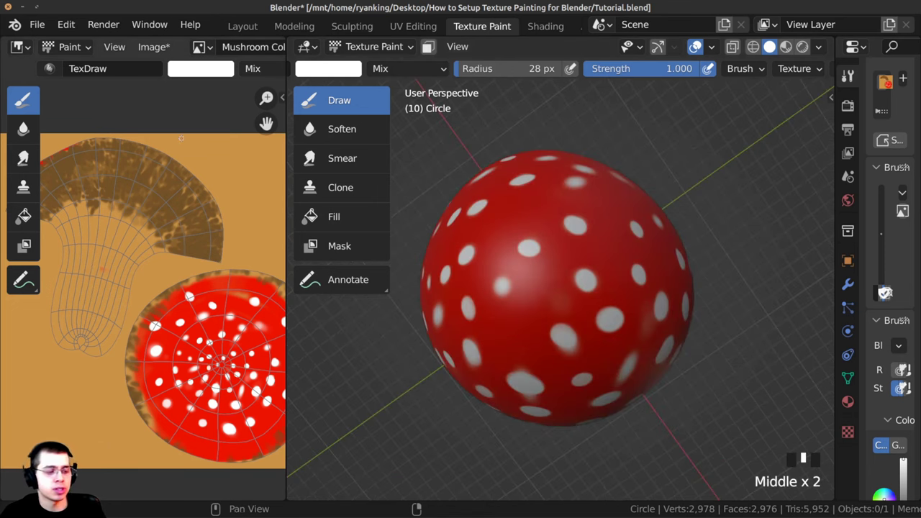
# Step: Save the updated texture over the existing Mushroom Color.jpg
pyautogui.click(144, 47)
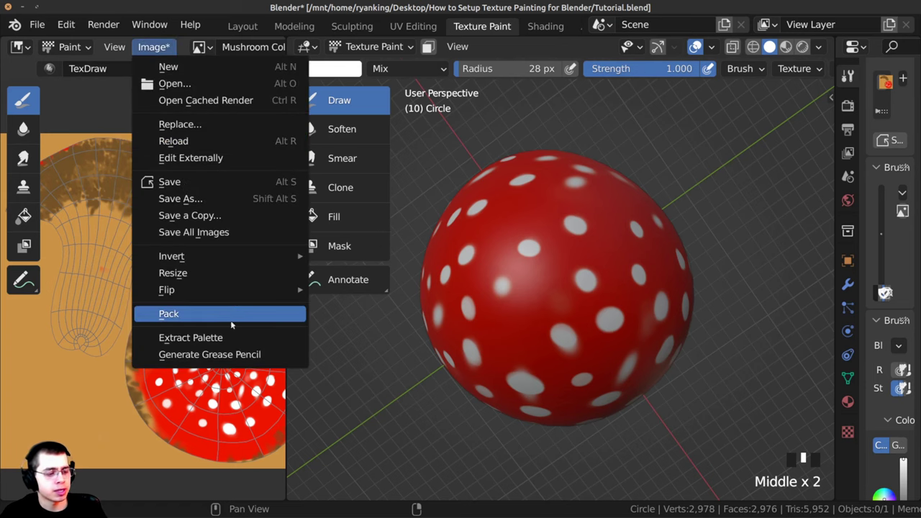
pyautogui.click(182, 200)
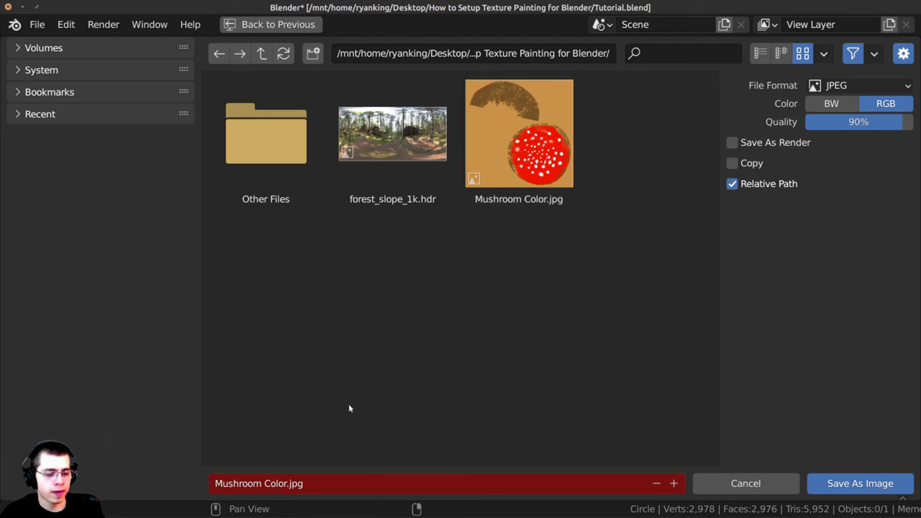
pyautogui.click(828, 481)
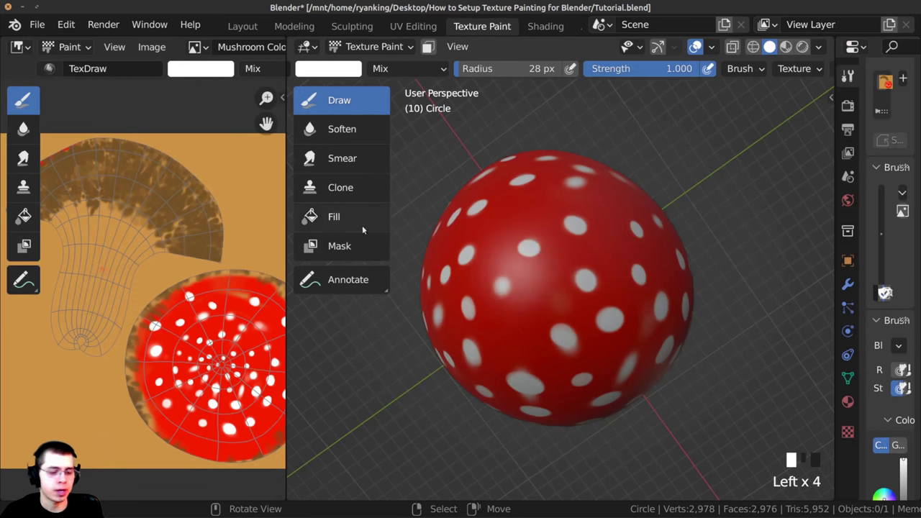
pyautogui.moveTo(451, 314)
pyautogui.mouseDown(button='middle')
pyautogui.moveTo(521, 265)
pyautogui.moveTo(584, 418)
pyautogui.mouseUp(button='middle')
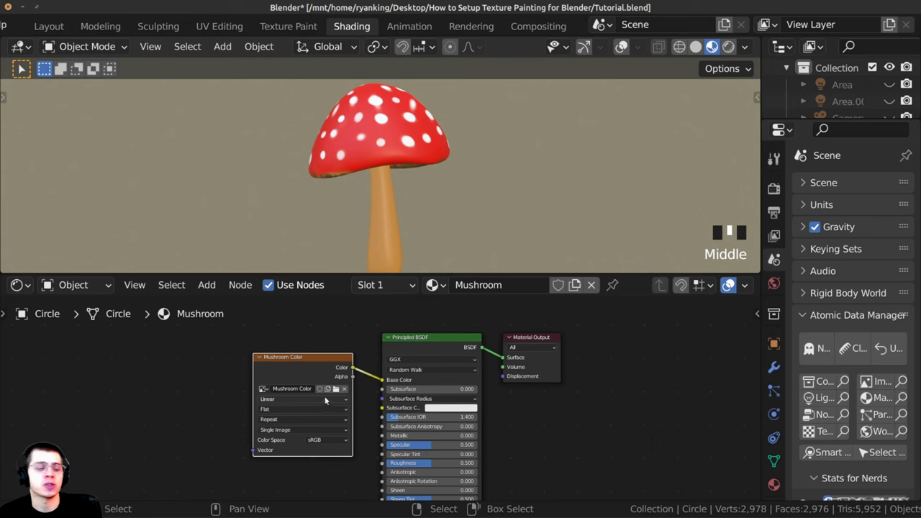
# Step: Enlarge the shader node area and move the Mushroom Color image node slightly away from the Principled BSDF
pyautogui.moveTo(338, 275); pyautogui.dragTo(345, 243)
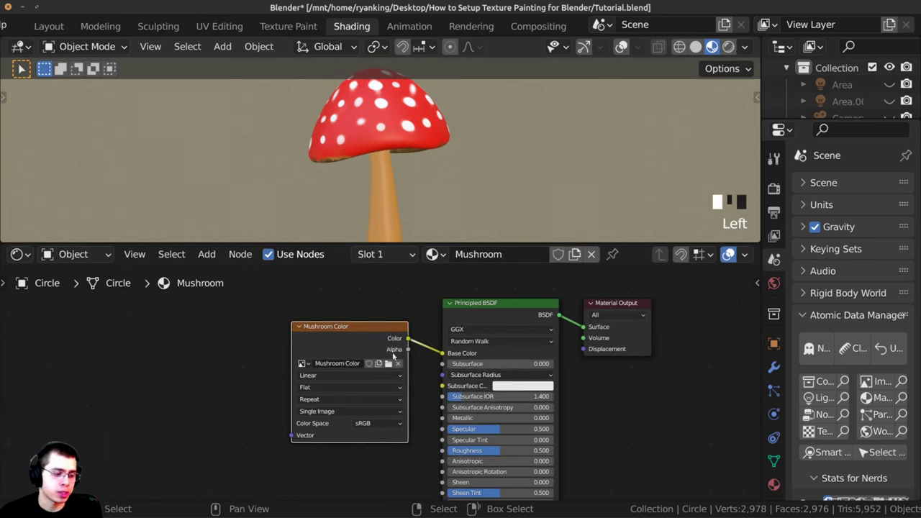
pyautogui.moveTo(394, 356)
pyautogui.mouseDown()
pyautogui.moveTo(437, 261)
pyautogui.moveTo(388, 391)
pyautogui.moveTo(383, 369)
pyautogui.mouseUp()
pyautogui.scroll(1, 374, 336)
pyautogui.scroll(1, 422, 175)
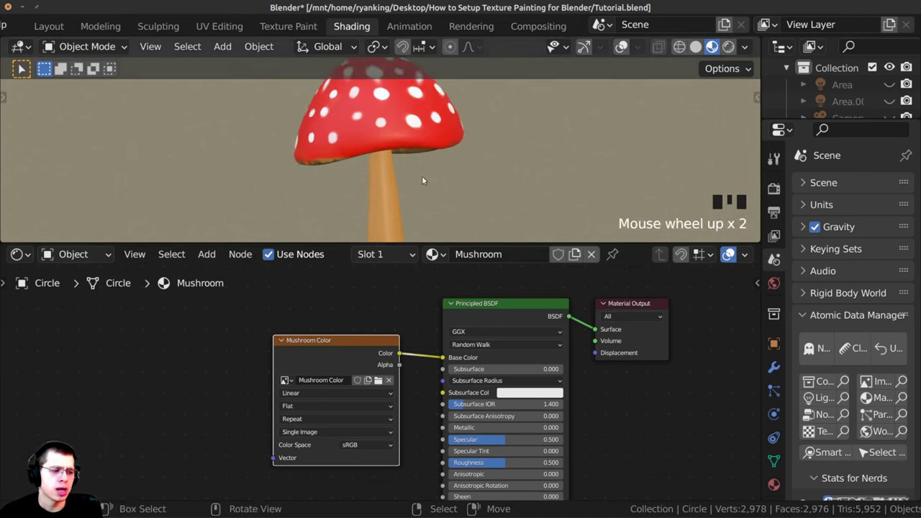
# Step: Set the Principled BSDF's Subsurface to 0.184 and pick a different Subsurface Color for the mushroom material
pyautogui.keyDown('shift'); pyautogui.moveTo(422, 176); pyautogui.dragTo(431, 196, button='middle'); pyautogui.keyUp('shift')
pyautogui.scroll(1, 379, 382)
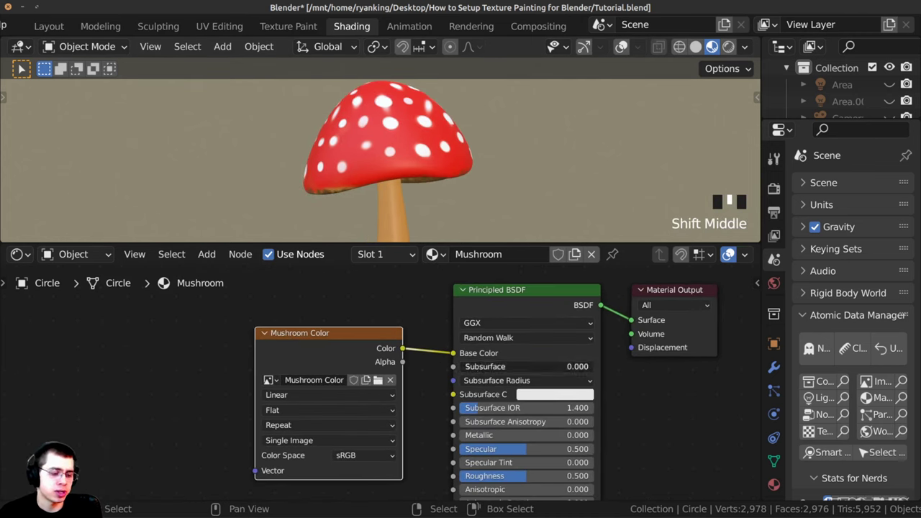
pyautogui.moveTo(487, 366); pyautogui.dragTo(530, 367)
pyautogui.click(544, 395)
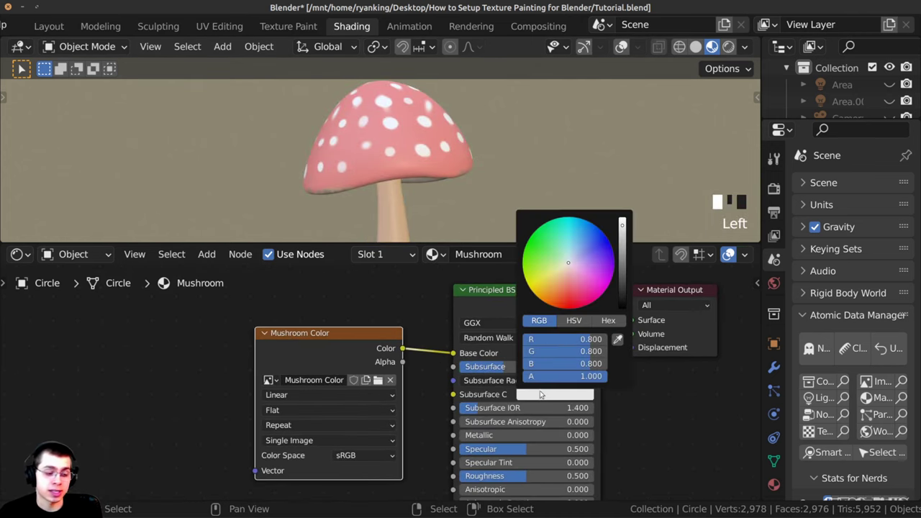
pyautogui.moveTo(555, 304); pyautogui.dragTo(553, 286)
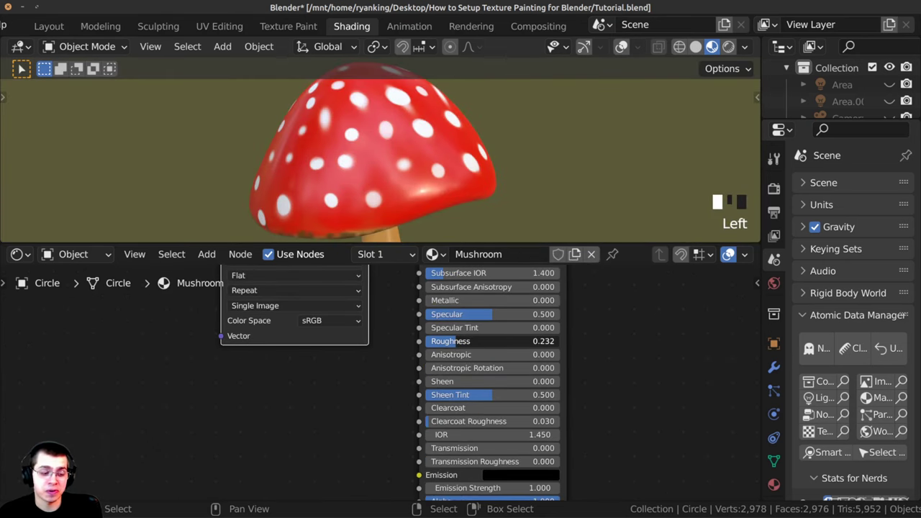
# Step: Examine the mushroom's cap and stem from several sides with the adjusted material and review its node connections
pyautogui.scroll(-3, 281, 141)
pyautogui.keyDown('shift'); pyautogui.moveTo(282, 141); pyautogui.dragTo(403, 158, button='middle'); pyautogui.keyUp('shift')
pyautogui.scroll(-2, 386, 367)
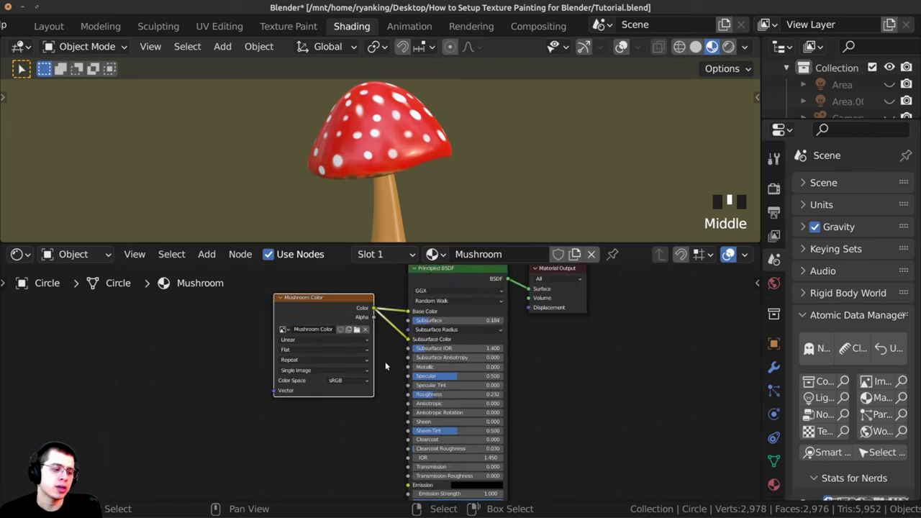
pyautogui.scroll(4, 425, 133)
pyautogui.moveTo(414, 126); pyautogui.dragTo(441, 142, button='middle')
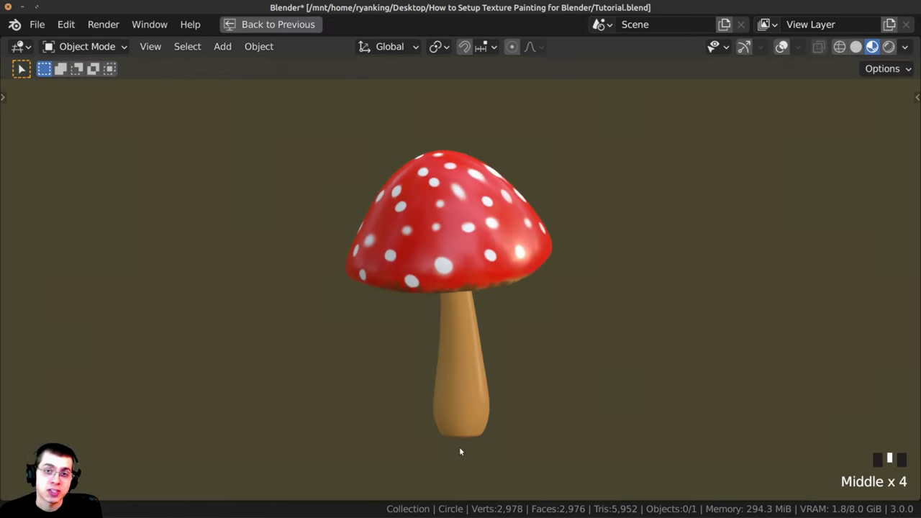
pyautogui.moveTo(460, 448); pyautogui.dragTo(645, 451, button='middle')
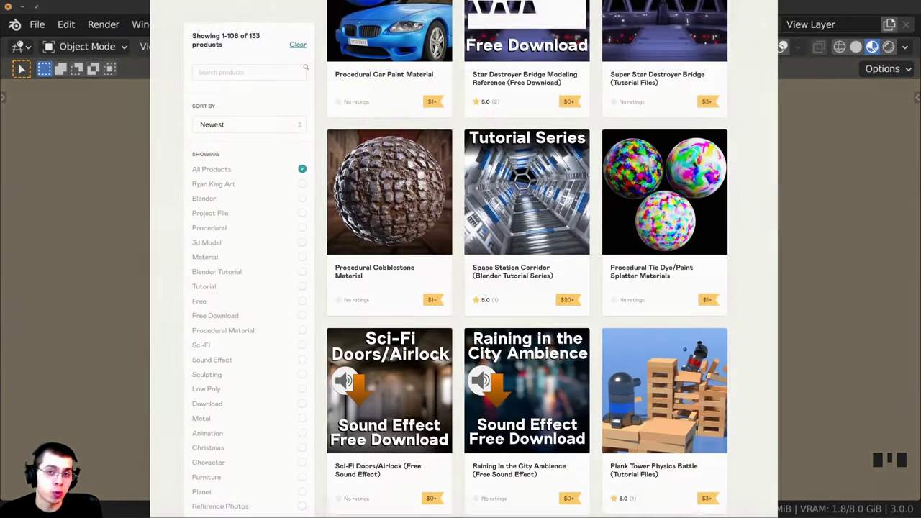